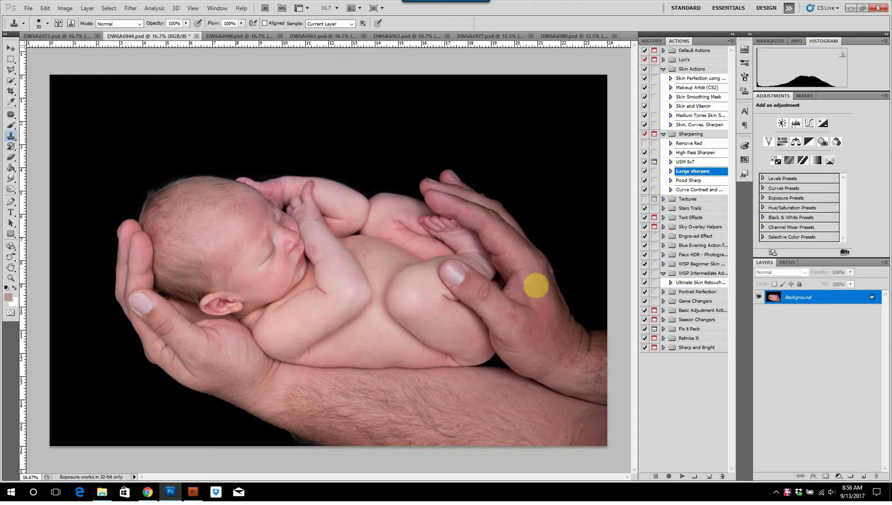
# Step: Add a Hue/Saturation adjustment layer, target the Reds, and add the baby's purplish finger area to the sampled color range
pyautogui.click(837, 474)
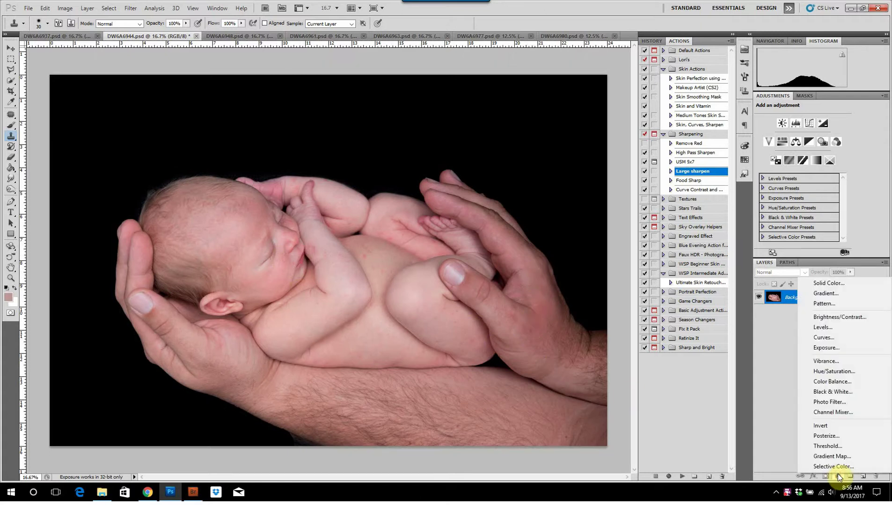
pyautogui.click(847, 371)
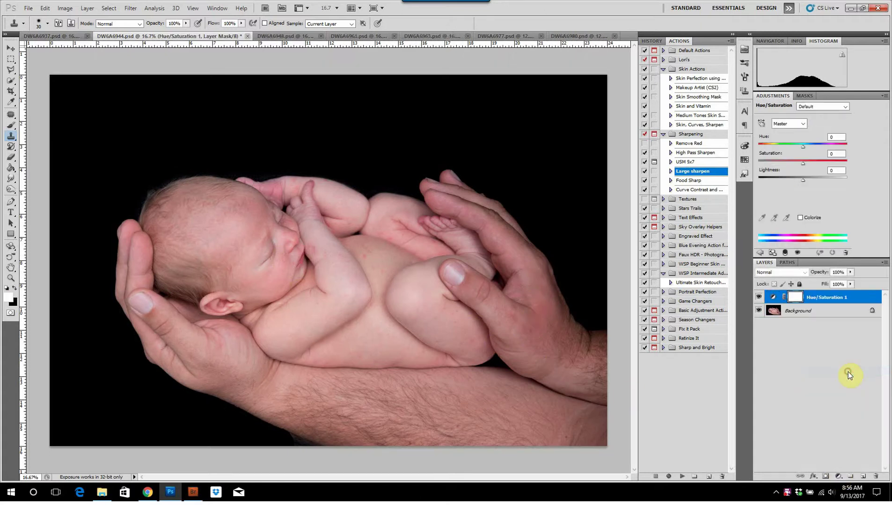
pyautogui.click(803, 125)
pyautogui.click(790, 141)
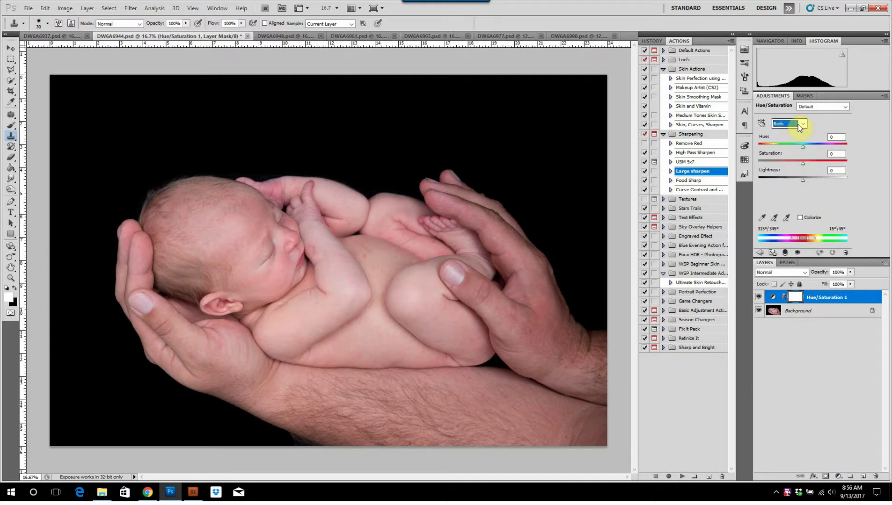
pyautogui.click(774, 218)
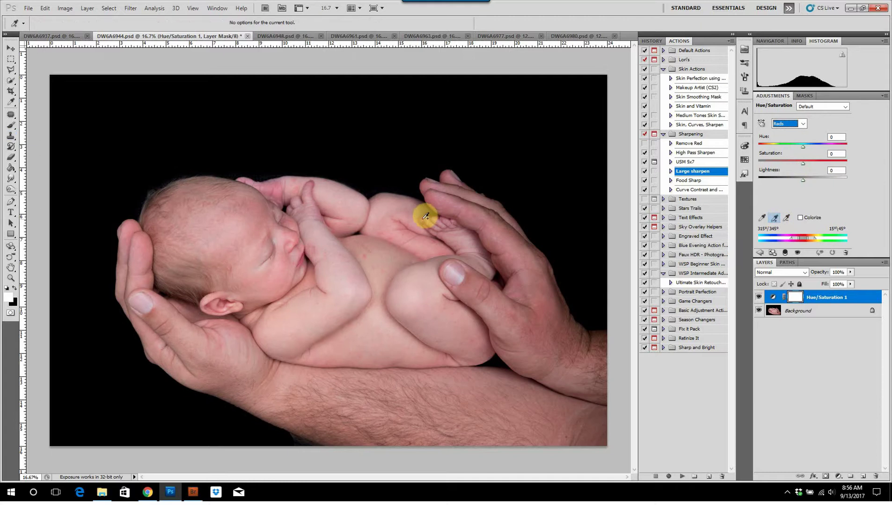
pyautogui.click(279, 192)
# Step: Shift the hue to -180 as a preview and move the affected color range to 280°/310° – 342°/12° to isolate the purple skin
pyautogui.moveTo(803, 147); pyautogui.dragTo(713, 145)
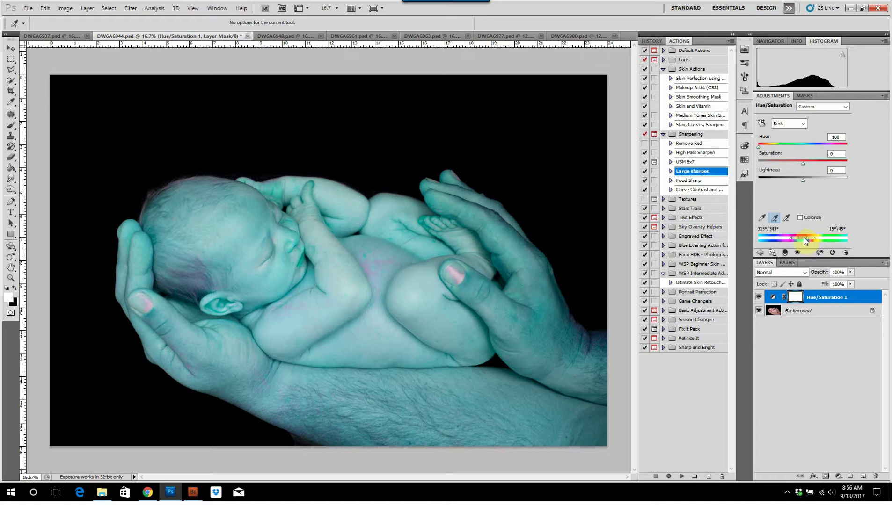
pyautogui.moveTo(804, 237); pyautogui.dragTo(796, 239)
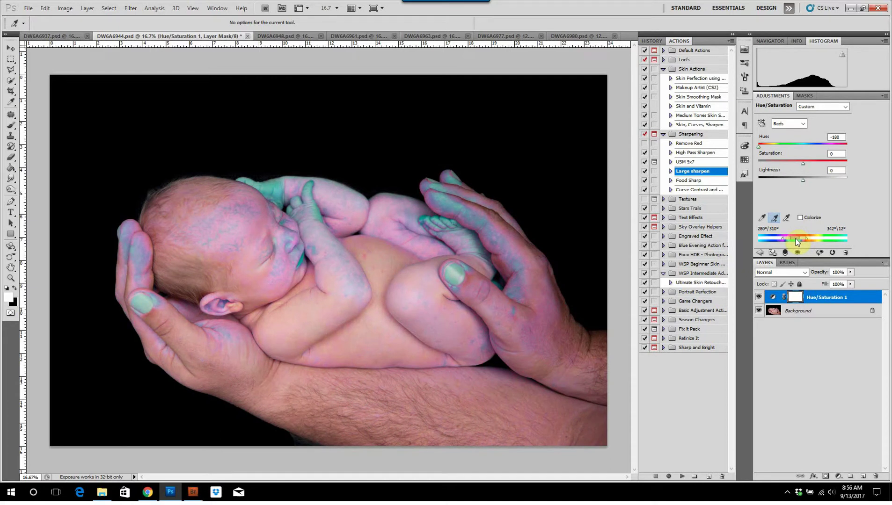
pyautogui.moveTo(796, 238); pyautogui.dragTo(793, 240)
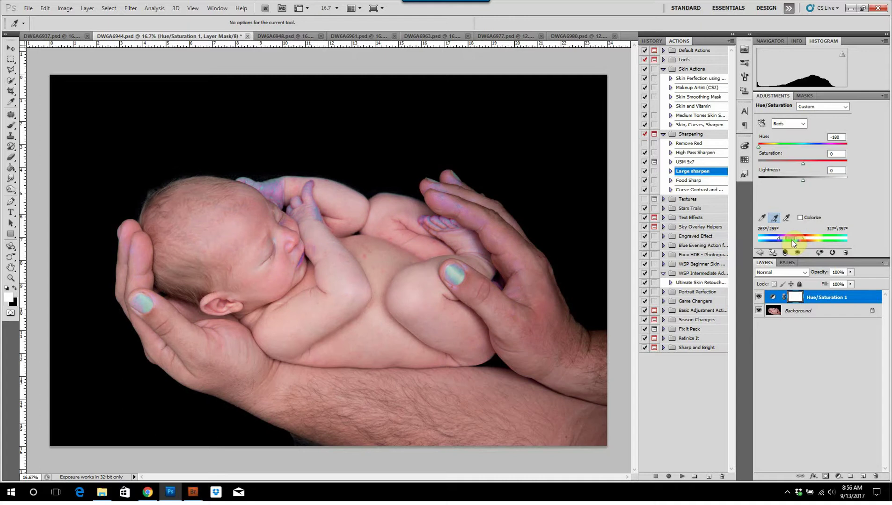
pyautogui.moveTo(792, 240); pyautogui.dragTo(795, 243)
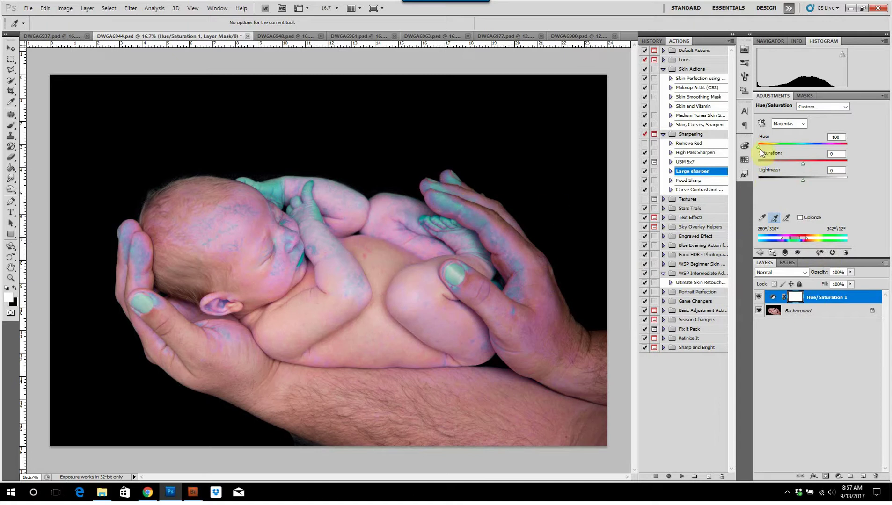
# Step: Set the hue of the isolated range to +23 so the purple areas blend with the surrounding skin
pyautogui.moveTo(758, 146); pyautogui.dragTo(789, 146)
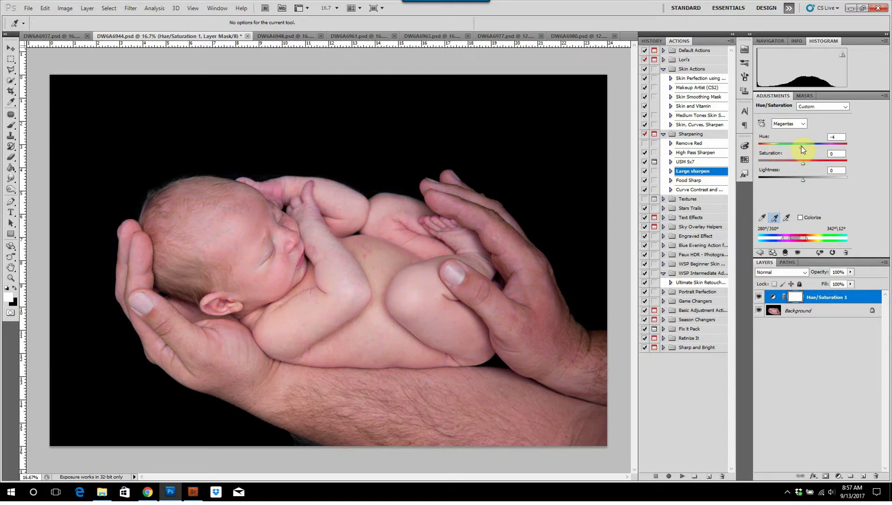
pyautogui.moveTo(802, 146); pyautogui.dragTo(815, 149)
pyautogui.moveTo(814, 150); pyautogui.dragTo(813, 150)
# Step: Invert the Hue/Saturation layer's mask to black to hide the color correction
pyautogui.click(758, 310)
pyautogui.hotkey('ctrl', 'i')
pyautogui.click(793, 301)
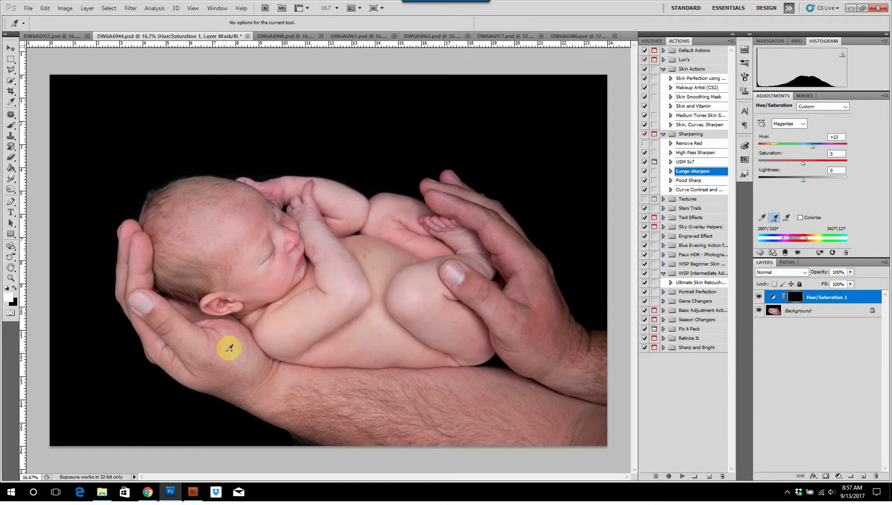
# Step: Paint white on the mask with a 10% flow brush over the purplish fingers, legs and torso to reveal the correction
pyautogui.click(12, 126)
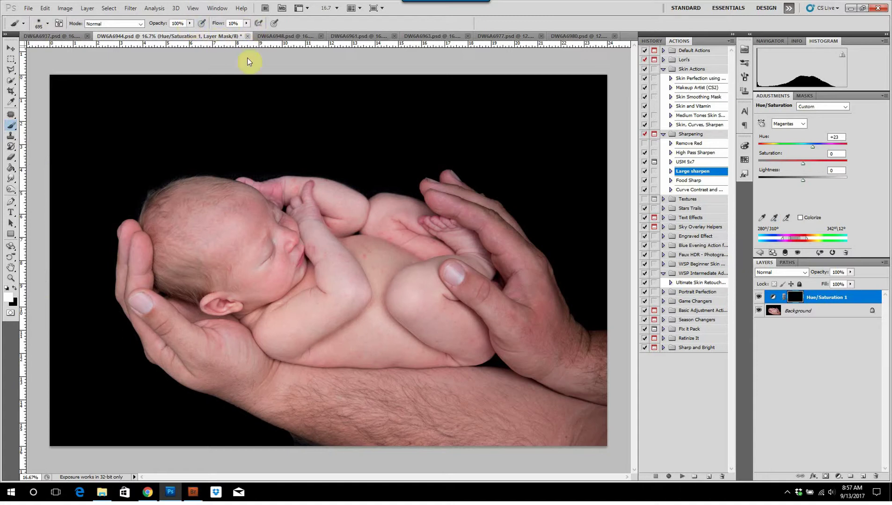
pyautogui.moveTo(279, 187)
pyautogui.mouseDown()
pyautogui.moveTo(248, 175)
pyautogui.moveTo(279, 198)
pyautogui.moveTo(263, 190)
pyautogui.moveTo(306, 192)
pyautogui.moveTo(311, 211)
pyautogui.moveTo(325, 217)
pyautogui.moveTo(320, 190)
pyautogui.moveTo(258, 181)
pyautogui.moveTo(461, 234)
pyautogui.moveTo(400, 234)
pyautogui.moveTo(457, 252)
pyautogui.moveTo(394, 221)
pyautogui.moveTo(374, 223)
pyautogui.moveTo(441, 243)
pyautogui.moveTo(426, 214)
pyautogui.moveTo(418, 224)
pyautogui.moveTo(458, 223)
pyautogui.moveTo(417, 226)
pyautogui.moveTo(448, 254)
pyautogui.moveTo(461, 404)
pyautogui.mouseUp()
pyautogui.moveTo(475, 349)
pyautogui.mouseDown()
pyautogui.moveTo(478, 323)
pyautogui.moveTo(480, 350)
pyautogui.moveTo(440, 325)
pyautogui.moveTo(468, 336)
pyautogui.moveTo(441, 311)
pyautogui.moveTo(452, 324)
pyautogui.moveTo(440, 358)
pyautogui.moveTo(415, 356)
pyautogui.mouseUp()
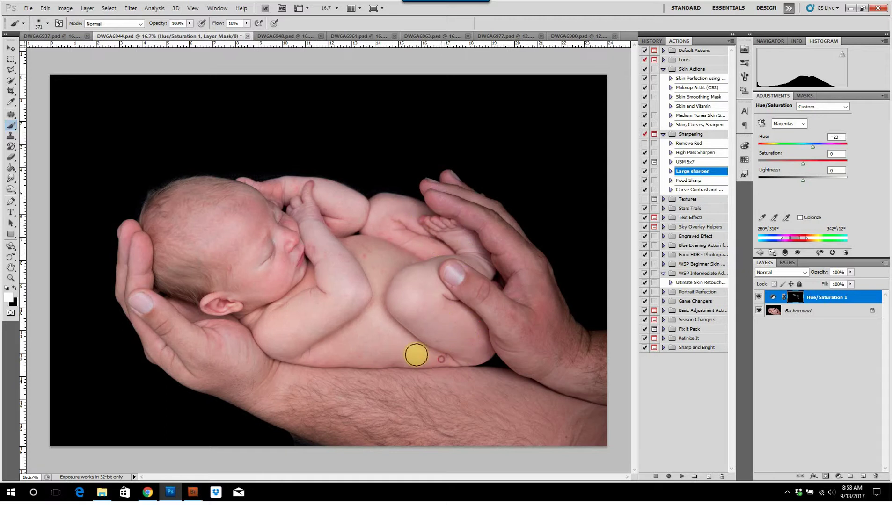
pyautogui.moveTo(375, 255); pyautogui.dragTo(375, 256)
pyautogui.moveTo(498, 264)
pyautogui.mouseDown()
pyautogui.moveTo(501, 300)
pyautogui.moveTo(520, 308)
pyautogui.moveTo(543, 298)
pyautogui.moveTo(544, 308)
pyautogui.moveTo(533, 299)
pyautogui.moveTo(546, 344)
pyautogui.moveTo(558, 332)
pyautogui.moveTo(553, 350)
pyautogui.moveTo(507, 304)
pyautogui.moveTo(516, 298)
pyautogui.moveTo(500, 253)
pyautogui.moveTo(439, 202)
pyautogui.moveTo(496, 235)
pyautogui.moveTo(446, 191)
pyautogui.moveTo(438, 191)
pyautogui.moveTo(501, 246)
pyautogui.moveTo(443, 275)
pyautogui.moveTo(268, 320)
pyautogui.moveTo(249, 341)
pyautogui.moveTo(216, 309)
pyautogui.moveTo(225, 344)
pyautogui.moveTo(220, 327)
pyautogui.moveTo(301, 238)
pyautogui.moveTo(289, 240)
pyautogui.moveTo(280, 223)
pyautogui.moveTo(251, 225)
pyautogui.moveTo(258, 204)
pyautogui.moveTo(240, 242)
pyautogui.moveTo(266, 234)
pyautogui.moveTo(267, 222)
pyautogui.moveTo(298, 240)
pyautogui.moveTo(271, 229)
pyautogui.moveTo(232, 242)
pyautogui.moveTo(233, 251)
pyautogui.moveTo(302, 245)
pyautogui.moveTo(315, 259)
pyautogui.moveTo(313, 248)
pyautogui.moveTo(367, 271)
pyautogui.moveTo(790, 294)
pyautogui.mouseUp()
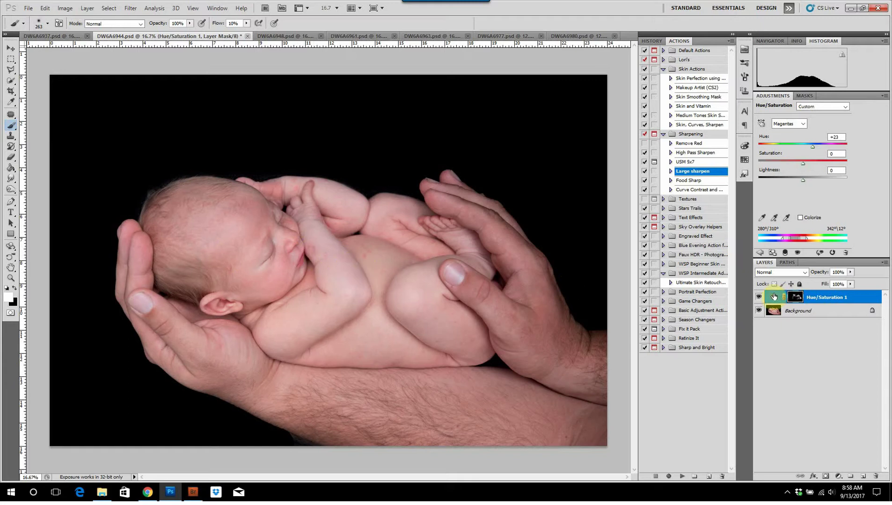
# Step: Compare the photo with and without the Hue/Saturation correction, and merge the adjustment layer into the Background
pyautogui.click(759, 298)
pyautogui.click(759, 298)
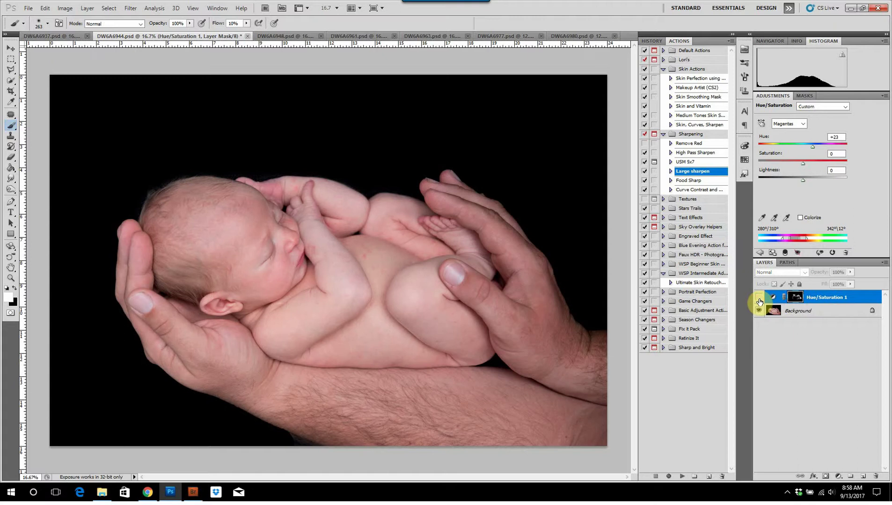
pyautogui.click(759, 298)
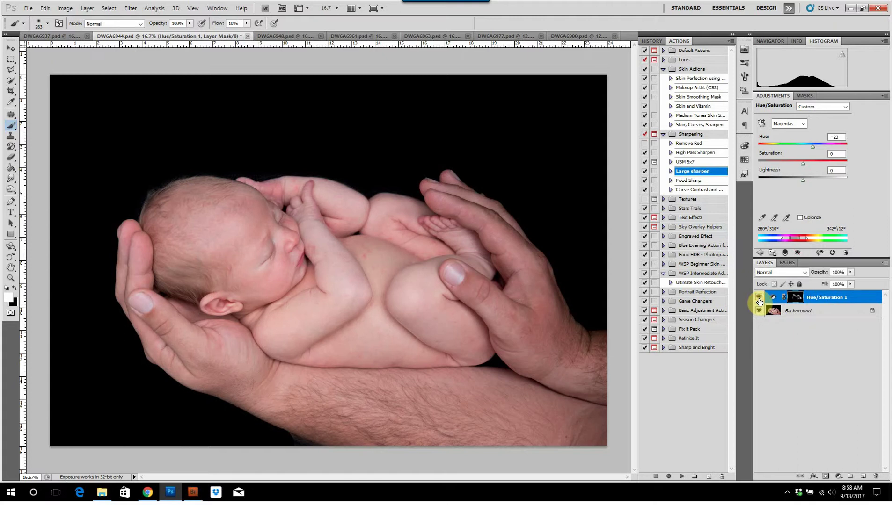
pyautogui.click(759, 298)
pyautogui.click(759, 297)
pyautogui.hotkey('ctrl', 'e')
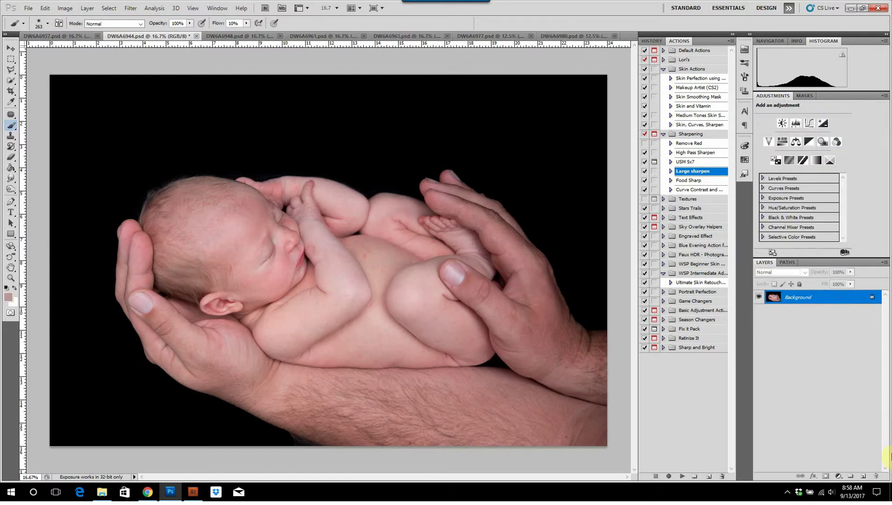
# Step: Run the Ultimate Skin Retouch action and select the Work that Texture layer
pyautogui.click(703, 284)
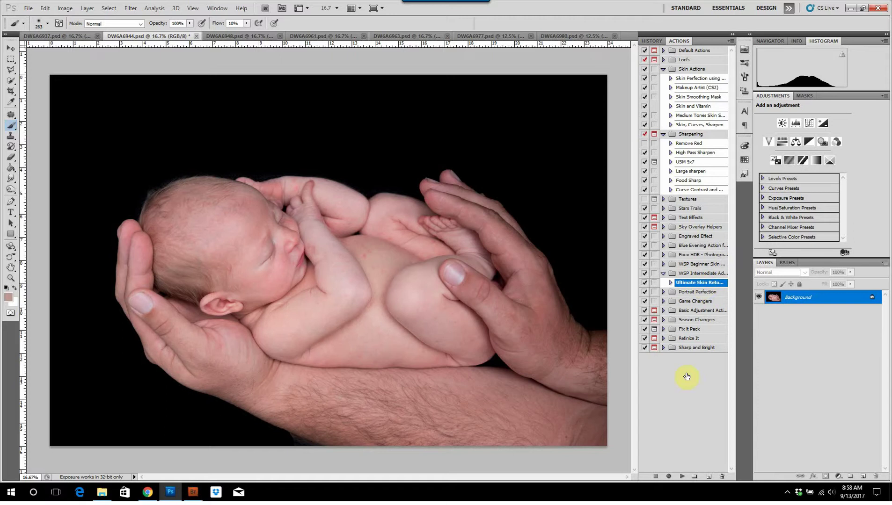
pyautogui.click(683, 477)
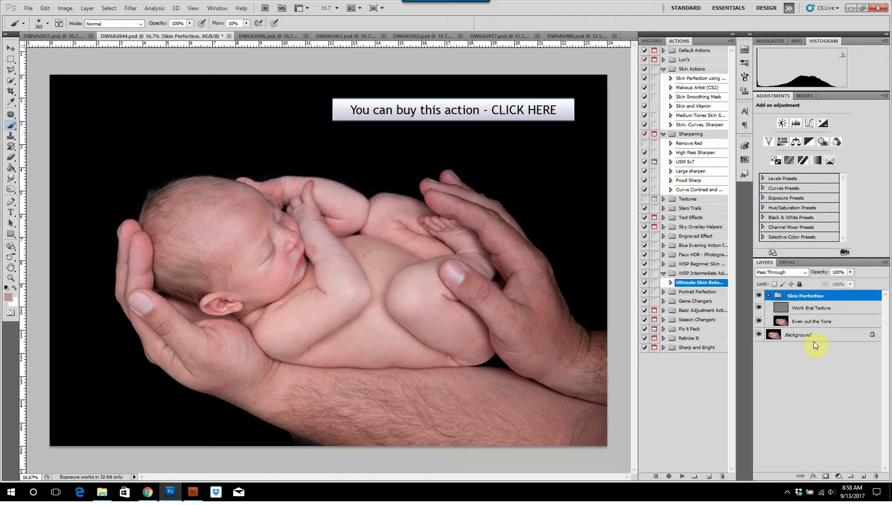
pyautogui.click(817, 311)
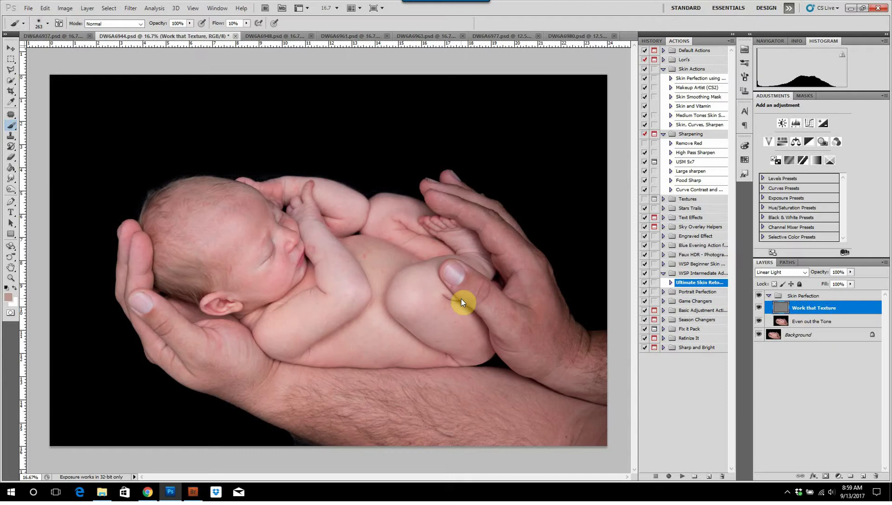
# Step: Retouch the texture of the red spots on the baby's upper torso with the Clone Stamp, sampling clean skin nearby
pyautogui.press('s')
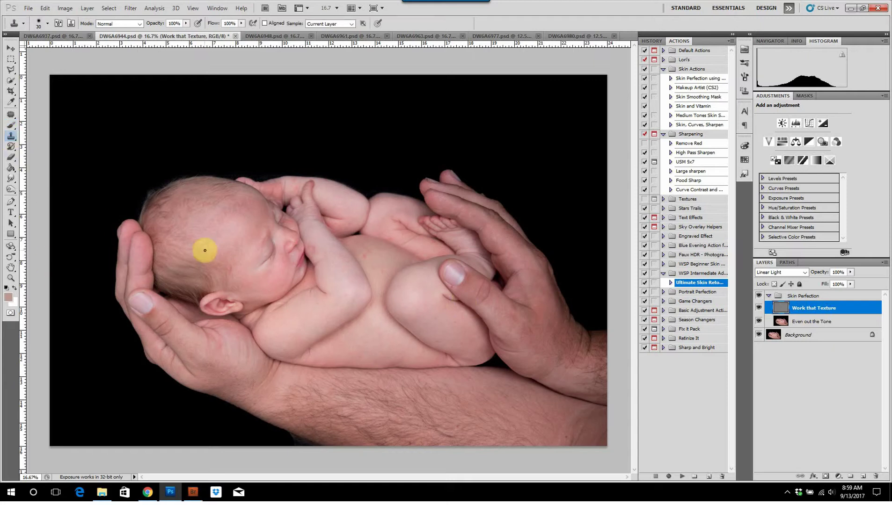
pyautogui.hotkey('ctrl', '+')
pyautogui.hotkey('ctrl', '+')
pyautogui.hotkey('ctrl', '+')
pyautogui.hotkey('ctrl', '+')
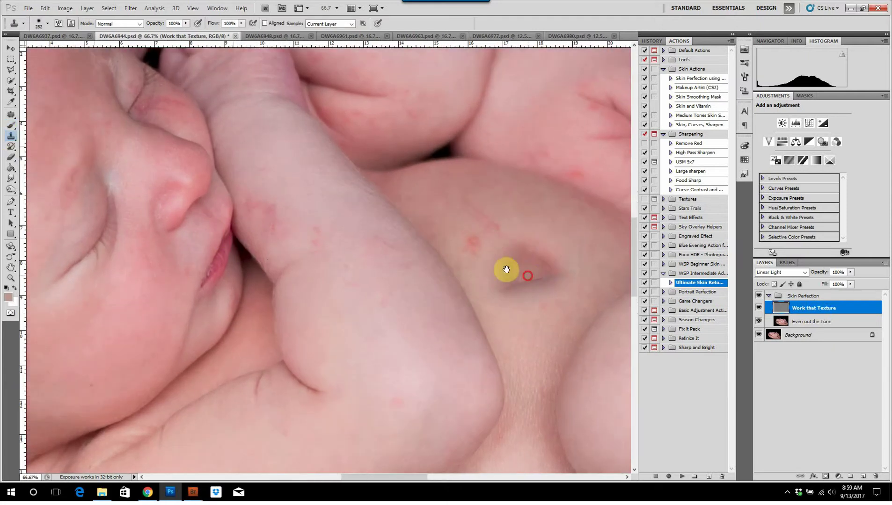
pyautogui.moveTo(507, 270); pyautogui.dragTo(393, 253)
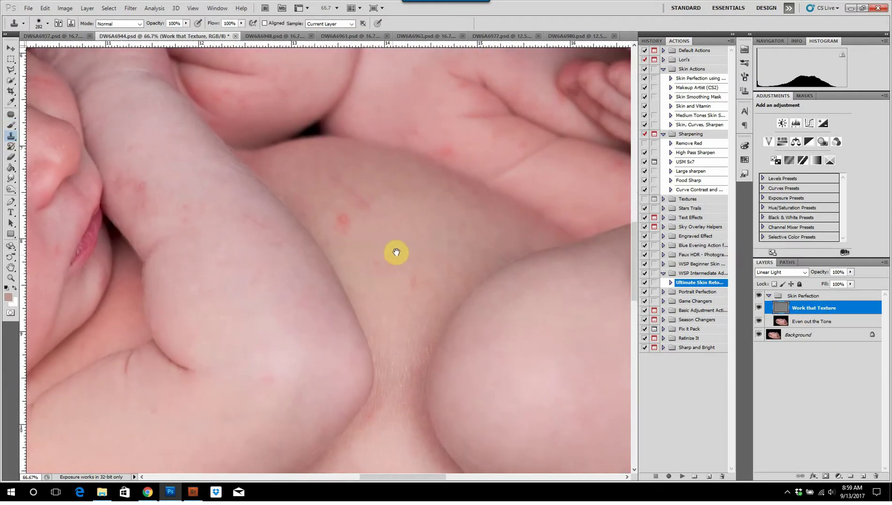
pyautogui.keyDown('alt'); pyautogui.click(405, 210); pyautogui.keyUp('alt')
pyautogui.moveTo(366, 204); pyautogui.dragTo(354, 192)
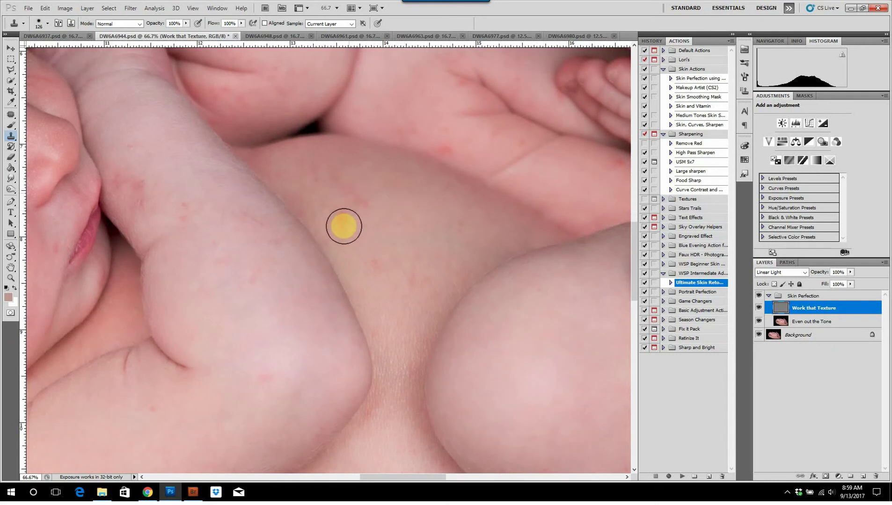
pyautogui.click(376, 268)
pyautogui.click(413, 280)
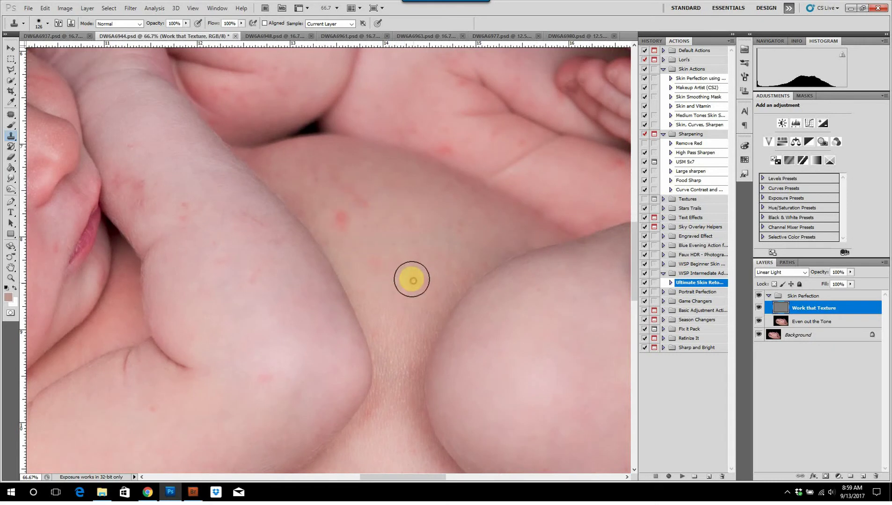
pyautogui.click(425, 284)
pyautogui.click(373, 305)
pyautogui.click(318, 342)
# Step: Clone clean skin texture over the blemishes on the baby's lower side above the supporting forearm
pyautogui.moveTo(337, 298); pyautogui.dragTo(304, 193)
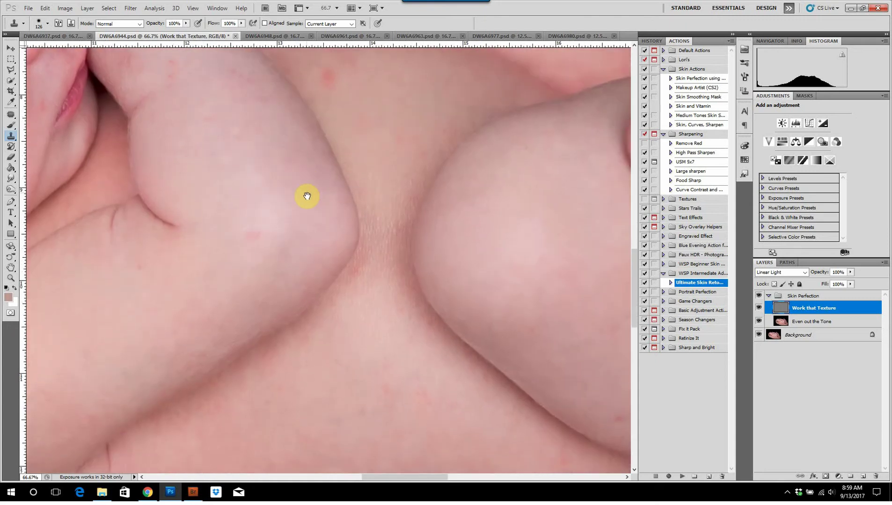
pyautogui.moveTo(313, 311); pyautogui.dragTo(313, 181)
pyautogui.click(377, 172)
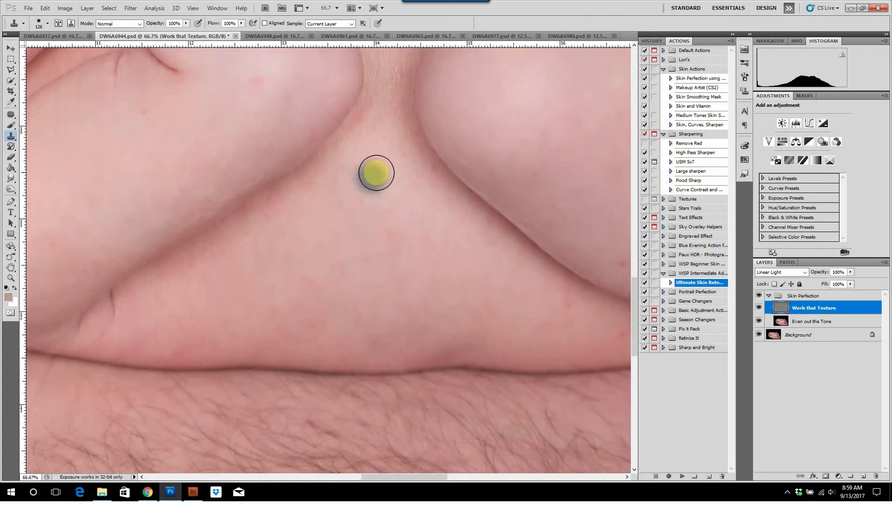
pyautogui.keyDown('alt'); pyautogui.click(376, 173); pyautogui.keyUp('alt')
pyautogui.click(382, 223)
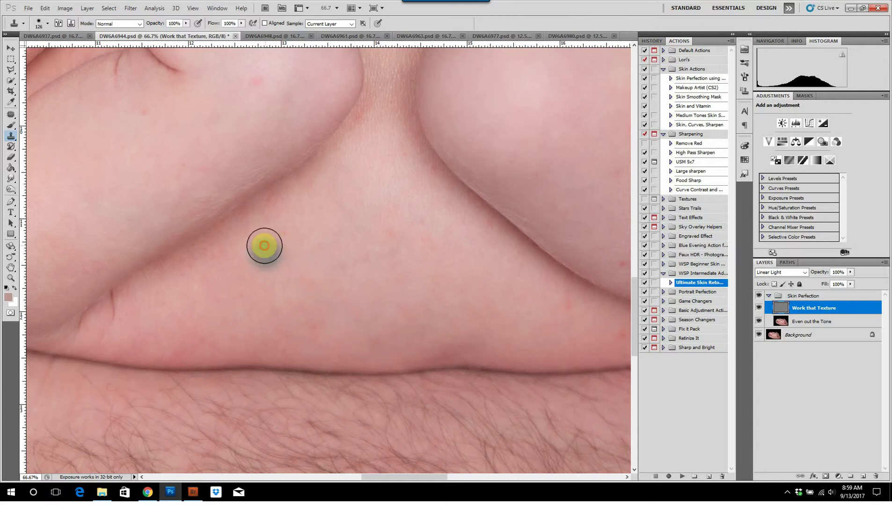
pyautogui.keyDown('alt'); pyautogui.click(519, 331); pyautogui.keyUp('alt')
pyautogui.click(545, 335)
pyautogui.click(582, 334)
pyautogui.keyDown('alt'); pyautogui.click(551, 326); pyautogui.keyUp('alt')
pyautogui.click(563, 307)
# Step: Clone clean skin texture over the small red spots on the baby's bent leg below the adult's thumb
pyautogui.moveTo(556, 250); pyautogui.dragTo(303, 290)
pyautogui.keyDown('alt'); pyautogui.click(376, 267); pyautogui.keyUp('alt')
pyautogui.click(369, 301)
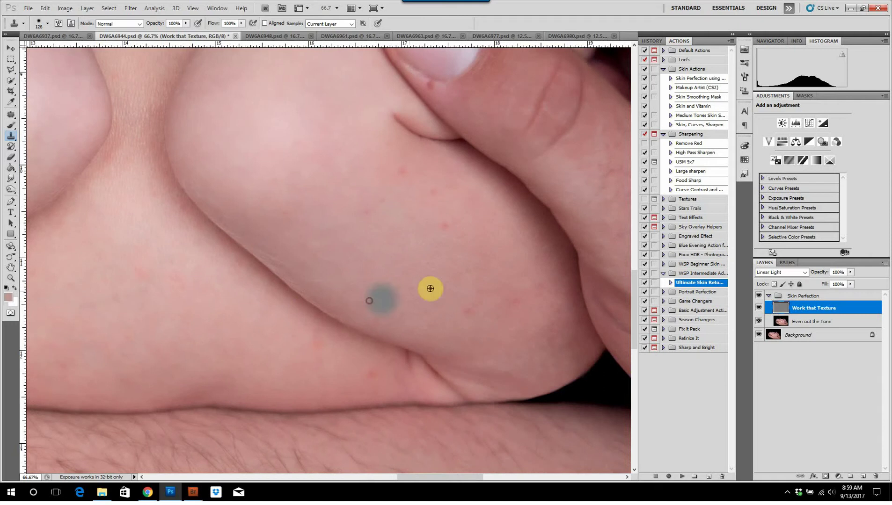
pyautogui.keyDown('alt'); pyautogui.click(434, 285); pyautogui.keyUp('alt')
pyautogui.click(466, 308)
pyautogui.click(446, 225)
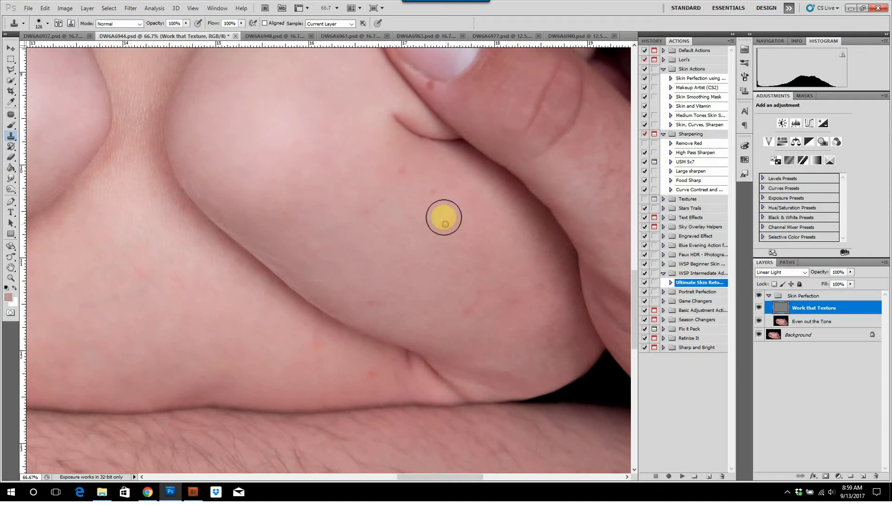
pyautogui.keyDown('alt'); pyautogui.click(410, 231); pyautogui.keyUp('alt')
pyautogui.click(427, 191)
pyautogui.click(398, 169)
# Step: Clone clean skin texture over the red blemishes on the baby's far lower leg beside the foot
pyautogui.moveTo(446, 246); pyautogui.dragTo(243, 383)
pyautogui.moveTo(482, 149); pyautogui.dragTo(501, 403)
pyautogui.moveTo(305, 246); pyautogui.dragTo(501, 239)
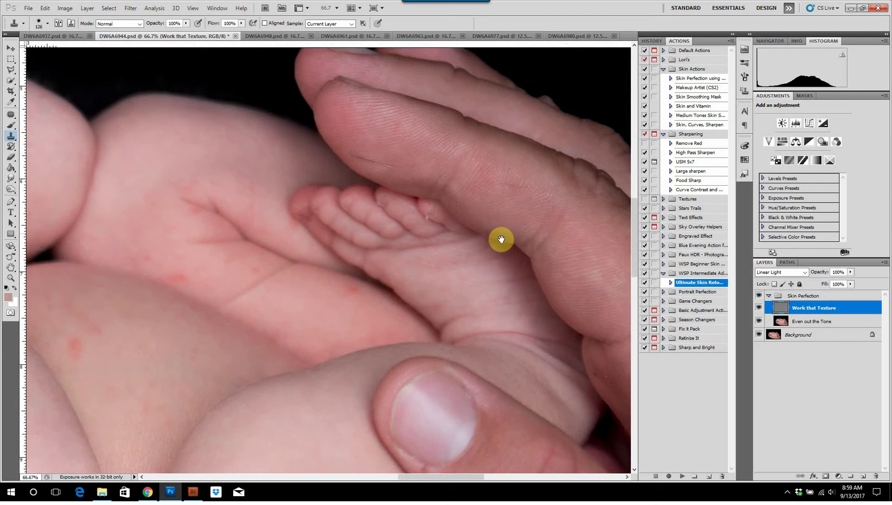
pyautogui.keyDown('alt'); pyautogui.click(392, 316); pyautogui.keyUp('alt')
pyautogui.click(372, 294)
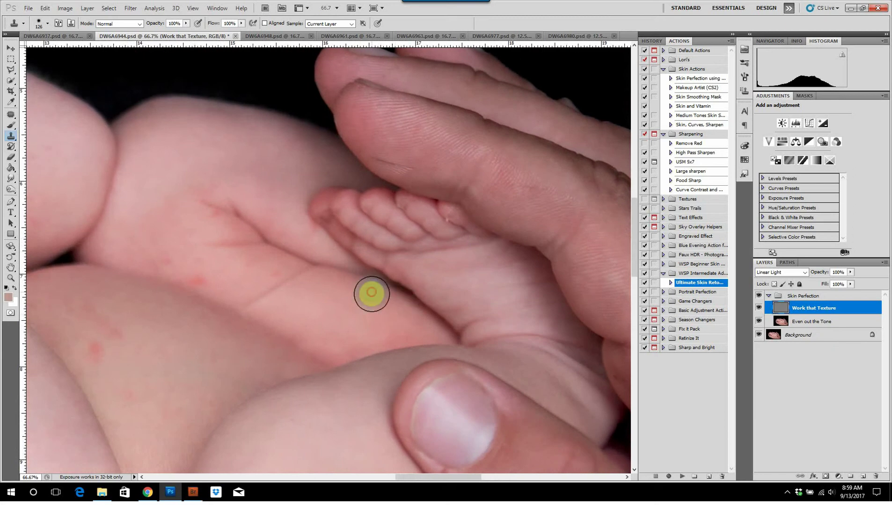
pyautogui.keyDown('alt'); pyautogui.click(297, 295); pyautogui.keyUp('alt')
pyautogui.click(270, 268)
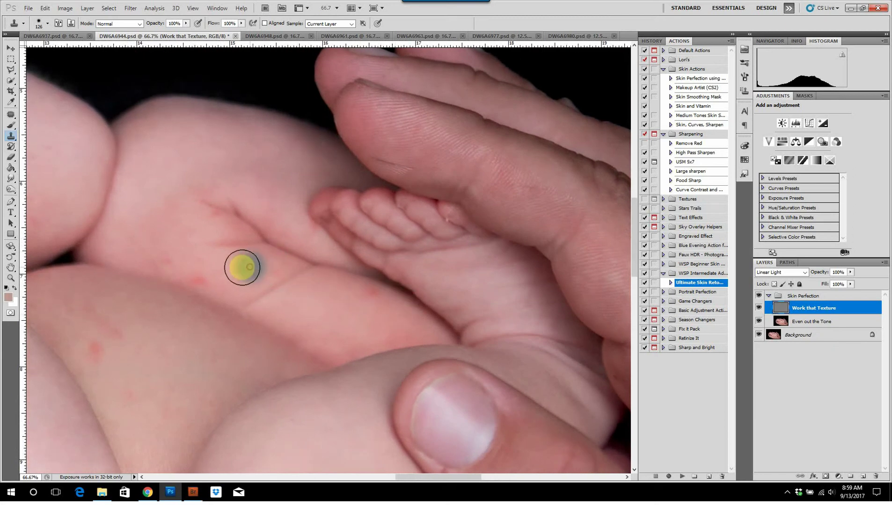
# Step: Clone nearby smooth skin texture over the red spot on the baby's far thigh along the edge of the torso
pyautogui.keyDown('alt'); pyautogui.click(157, 230); pyautogui.keyUp('alt')
pyautogui.click(165, 269)
pyautogui.keyDown('alt'); pyautogui.click(166, 255); pyautogui.keyUp('alt')
pyautogui.click(193, 273)
pyautogui.keyDown('alt'); pyautogui.click(205, 276); pyautogui.keyUp('alt')
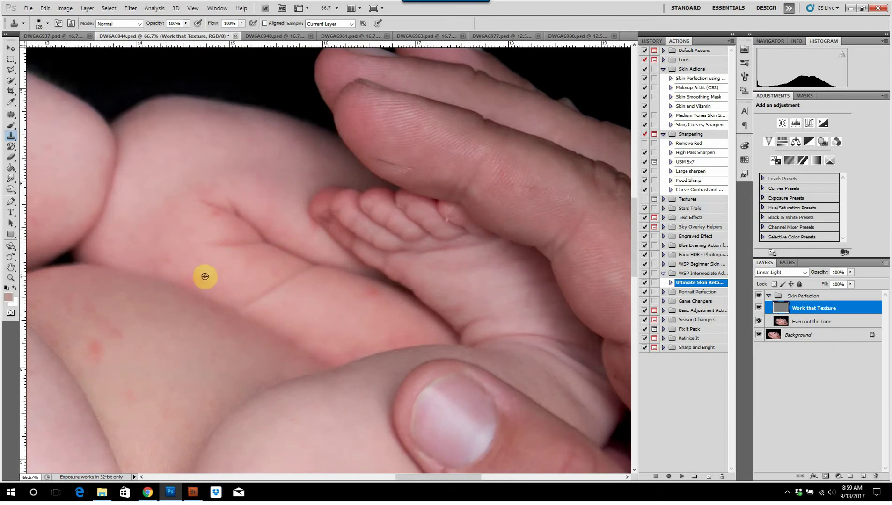
pyautogui.keyDown('alt'); pyautogui.click(162, 197); pyautogui.keyUp('alt')
pyautogui.click(189, 279)
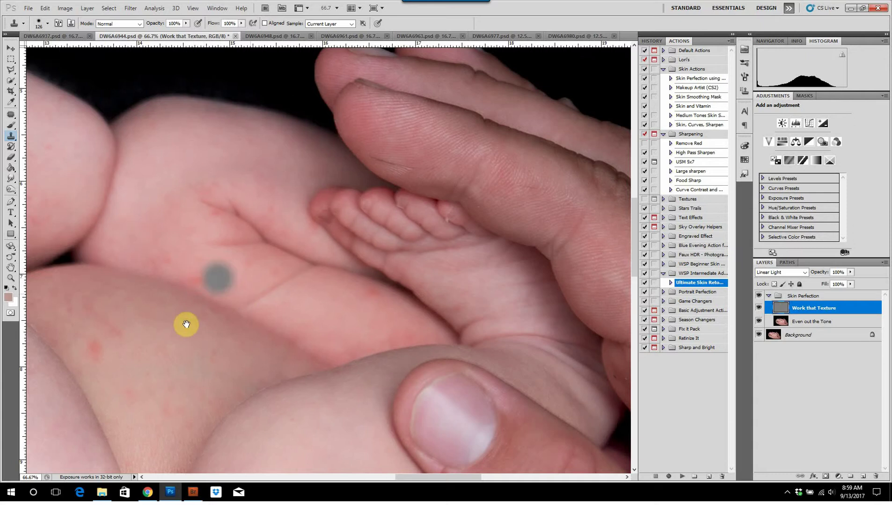
# Step: Reduce the Clone Stamp size and retouch the crease on the adult's fingertip above the baby's toes
pyautogui.moveTo(188, 325)
pyautogui.mouseDown()
pyautogui.moveTo(275, 296)
pyautogui.moveTo(277, 283)
pyautogui.moveTo(342, 321)
pyautogui.mouseUp()
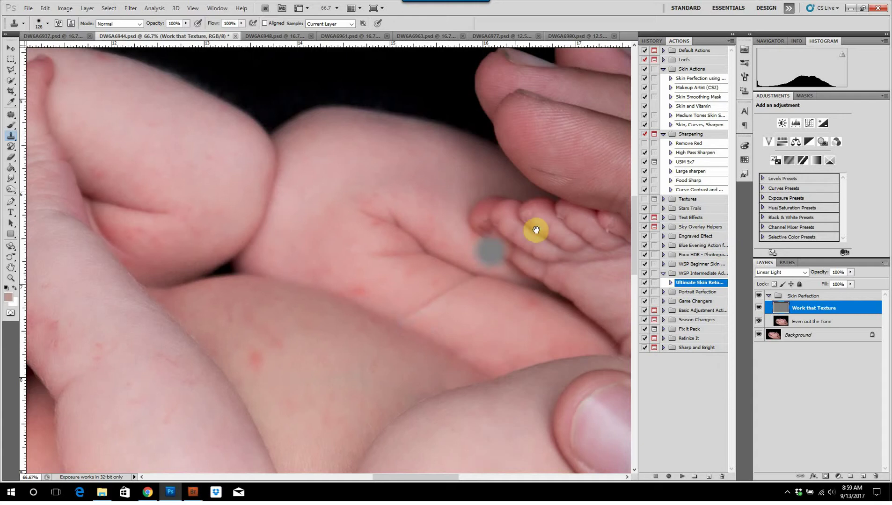
pyautogui.moveTo(533, 233)
pyautogui.mouseDown()
pyautogui.moveTo(364, 268)
pyautogui.moveTo(374, 275)
pyautogui.mouseUp()
pyautogui.moveTo(389, 218); pyautogui.dragTo(377, 220)
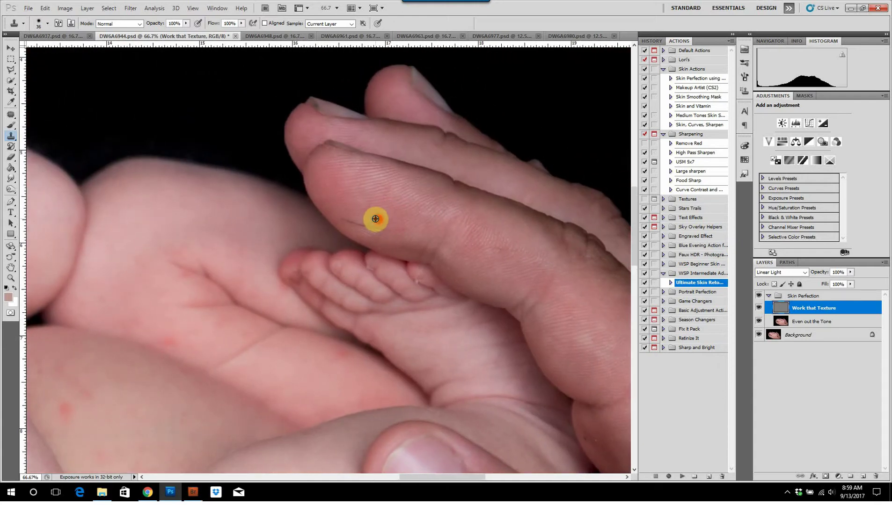
pyautogui.keyDown('alt'); pyautogui.click(375, 219); pyautogui.keyUp('alt')
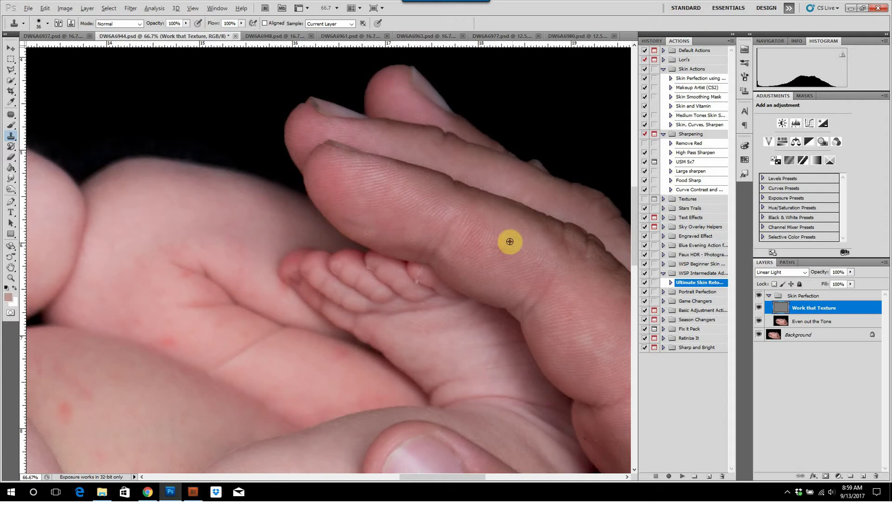
pyautogui.moveTo(479, 289)
pyautogui.mouseDown()
pyautogui.moveTo(231, 205)
pyautogui.moveTo(297, 201)
pyautogui.moveTo(370, 251)
pyautogui.mouseUp()
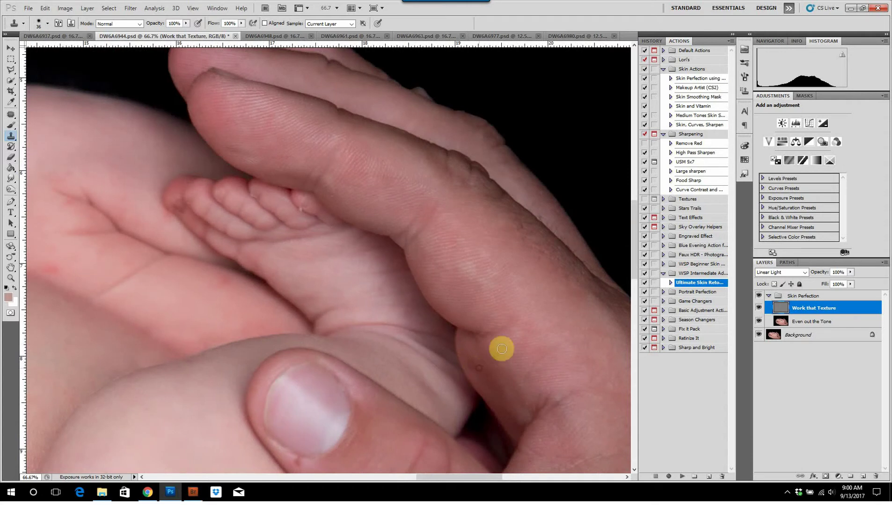
pyautogui.moveTo(392, 318); pyautogui.dragTo(424, 269)
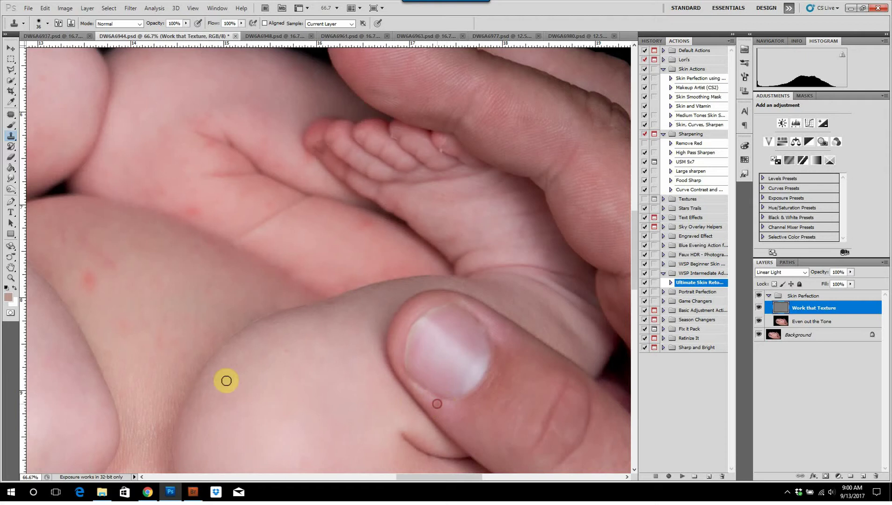
# Step: Enlarge the Clone Stamp to 132 pixels and clone clean texture over the red spots on the baby's forearm near the elbow
pyautogui.moveTo(304, 366)
pyautogui.mouseDown()
pyautogui.moveTo(533, 406)
pyautogui.moveTo(426, 333)
pyautogui.moveTo(472, 331)
pyautogui.mouseUp()
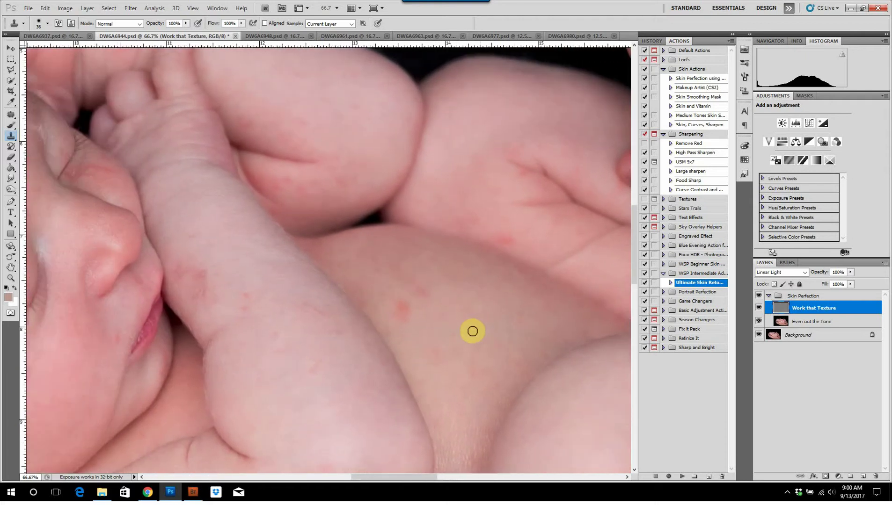
pyautogui.moveTo(276, 323); pyautogui.dragTo(285, 324)
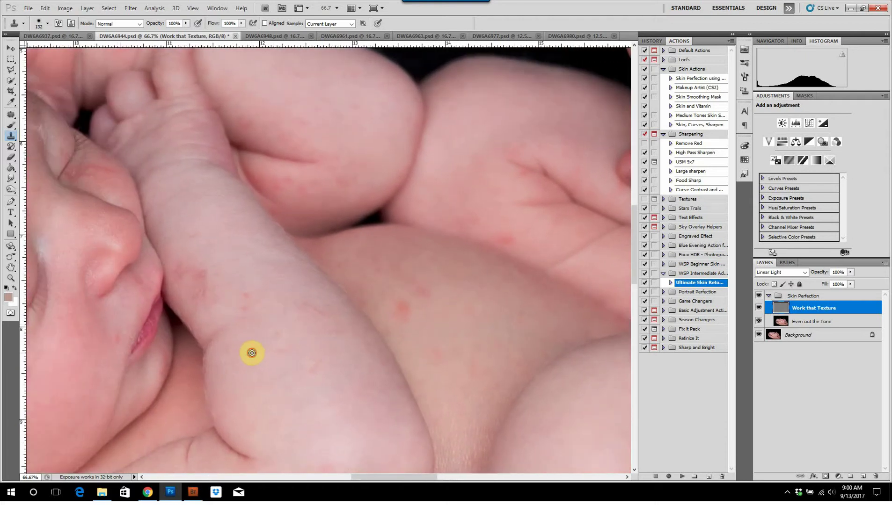
pyautogui.keyDown('alt'); pyautogui.click(253, 353); pyautogui.keyUp('alt')
pyautogui.click(254, 325)
pyautogui.click(249, 307)
pyautogui.click(270, 332)
pyautogui.click(293, 358)
pyautogui.click(313, 301)
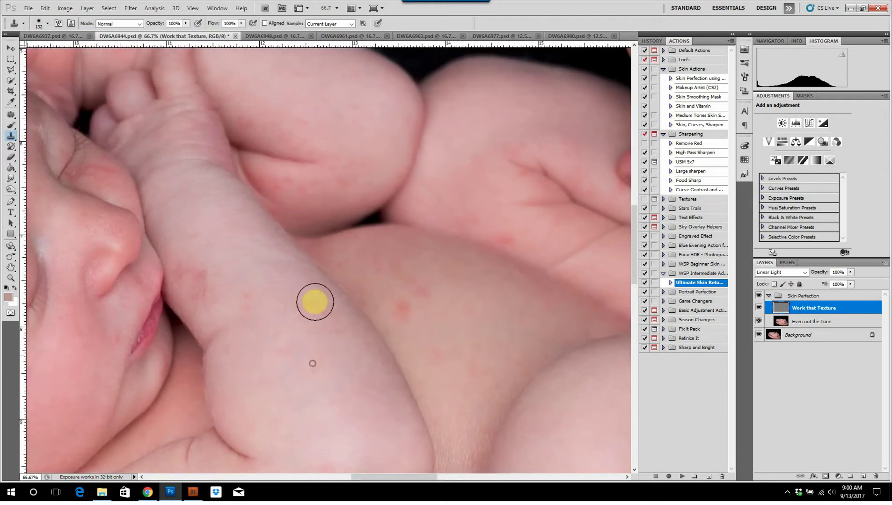
pyautogui.click(243, 308)
# Step: Clone clean skin texture over the red patch and surrounding spots on the baby's forearm beside the mouth
pyautogui.moveTo(247, 308); pyautogui.dragTo(313, 384)
pyautogui.click(292, 294)
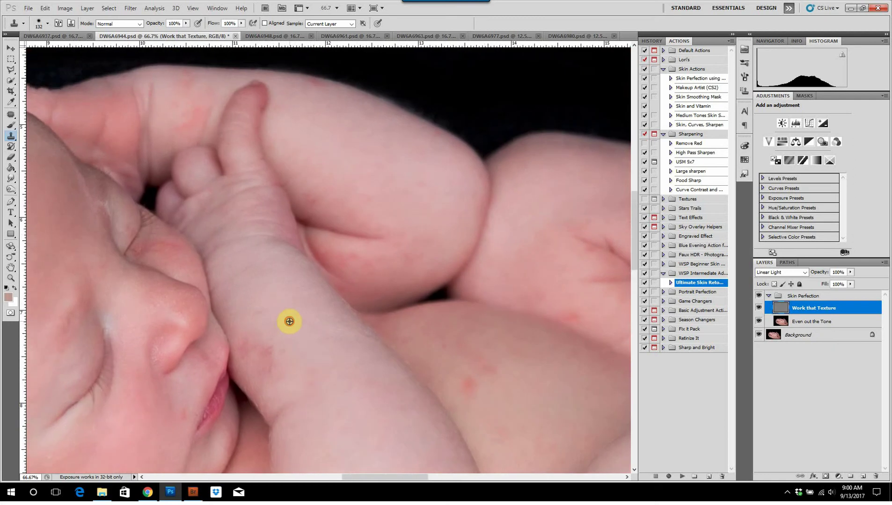
pyautogui.click(267, 348)
pyautogui.keyDown('alt'); pyautogui.click(257, 348); pyautogui.keyUp('alt')
pyautogui.click(289, 340)
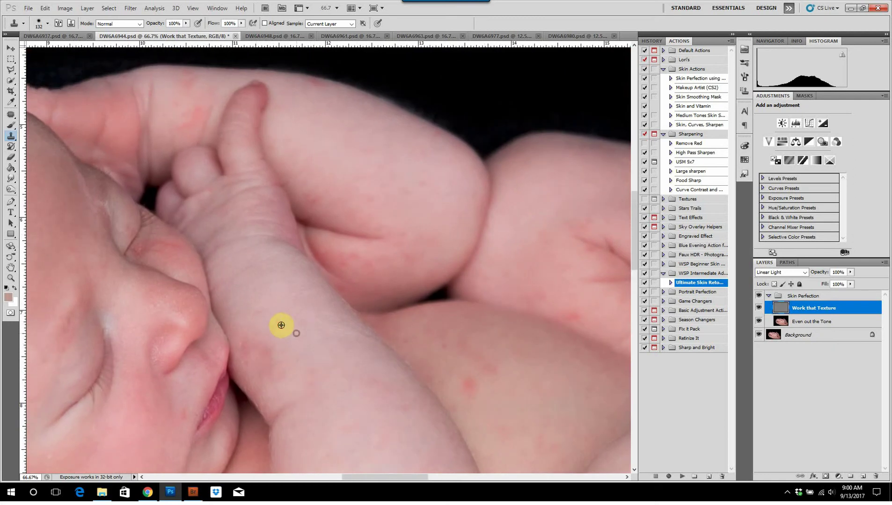
pyautogui.keyDown('alt'); pyautogui.click(265, 310); pyautogui.keyUp('alt')
pyautogui.click(287, 361)
pyautogui.moveTo(300, 380); pyautogui.dragTo(319, 270)
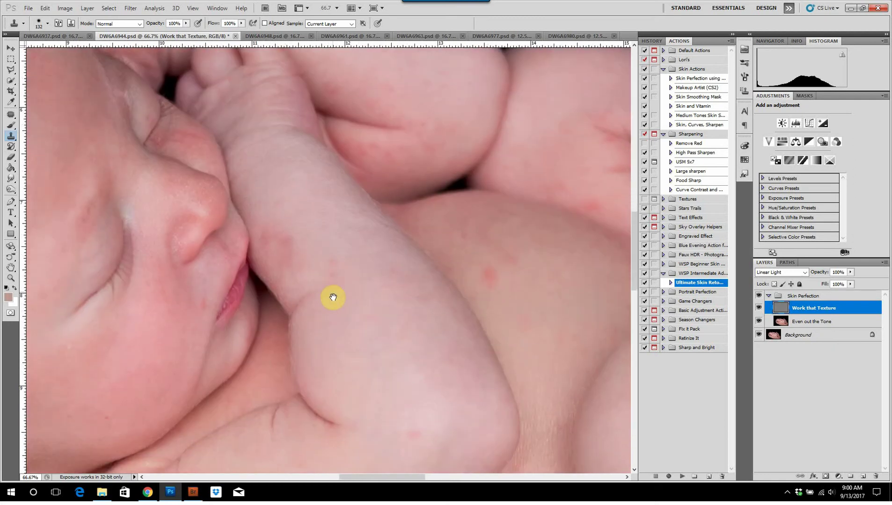
pyautogui.keyDown('alt'); pyautogui.click(332, 333); pyautogui.keyUp('alt')
pyautogui.click(340, 268)
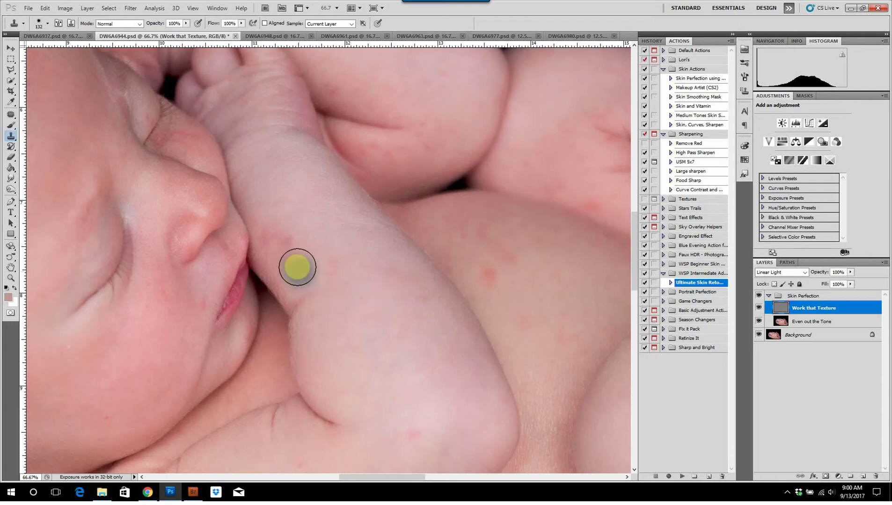
# Step: Clone smooth skin texture over the blemishes beside the baby's mouth and on the cheek
pyautogui.moveTo(354, 273)
pyautogui.mouseDown()
pyautogui.moveTo(408, 344)
pyautogui.moveTo(580, 363)
pyautogui.moveTo(592, 360)
pyautogui.moveTo(591, 241)
pyautogui.mouseUp()
pyautogui.keyDown('alt'); pyautogui.click(411, 277); pyautogui.keyUp('alt')
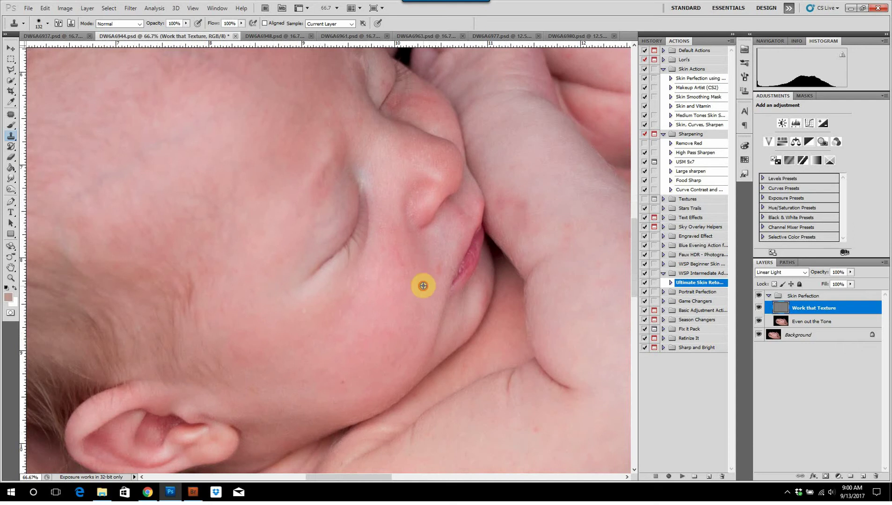
pyautogui.click(436, 267)
pyautogui.keyDown('alt'); pyautogui.click(364, 320); pyautogui.keyUp('alt')
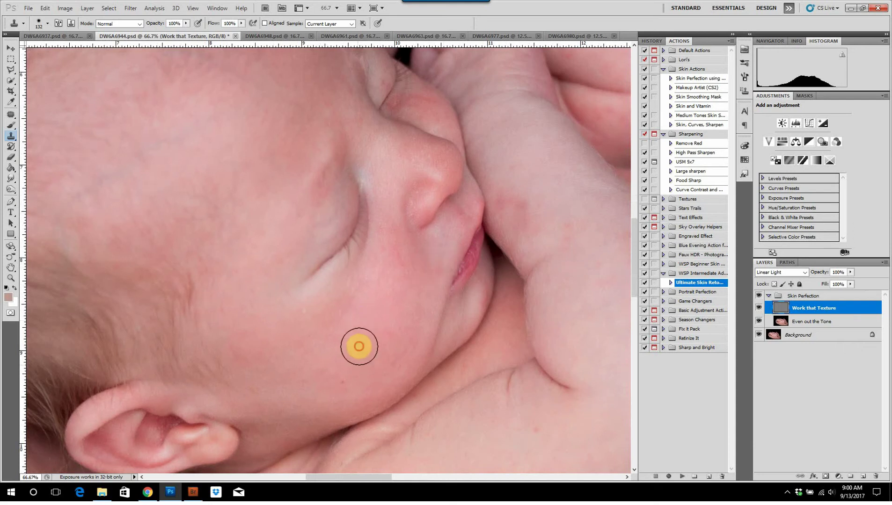
pyautogui.click(307, 314)
pyautogui.keyDown('alt'); pyautogui.click(319, 358); pyautogui.keyUp('alt')
pyautogui.click(337, 380)
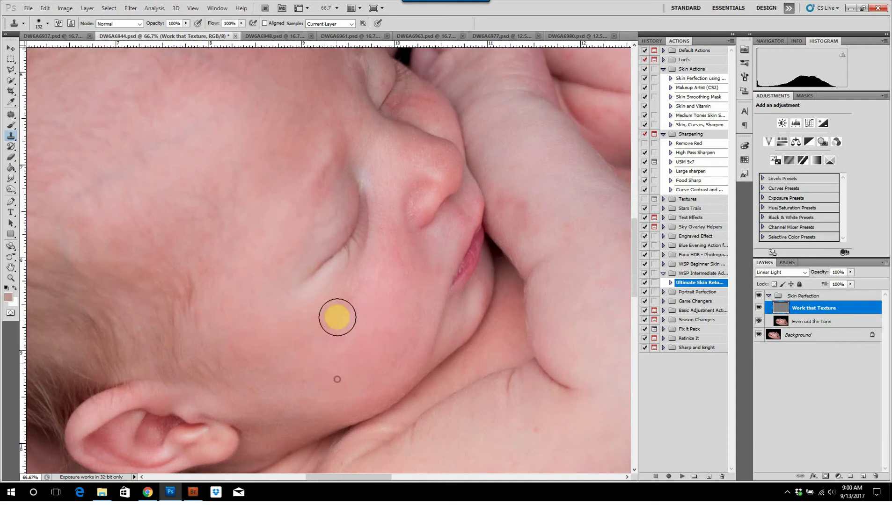
# Step: Reduce the Clone Stamp to 84 pixels and retouch the skin texture around the baby's brow and nose bridge
pyautogui.moveTo(337, 316)
pyautogui.mouseDown()
pyautogui.moveTo(324, 388)
pyautogui.moveTo(342, 412)
pyautogui.mouseUp()
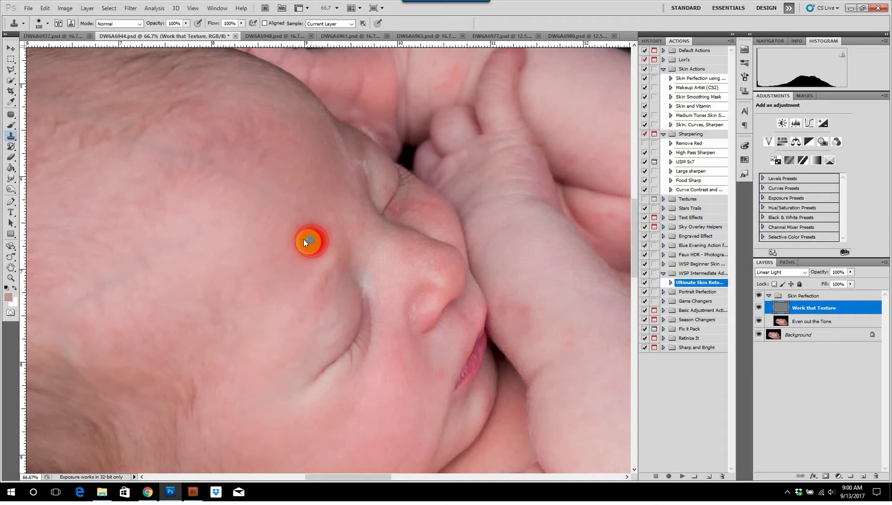
pyautogui.moveTo(312, 241); pyautogui.dragTo(304, 240)
pyautogui.keyDown('alt'); pyautogui.click(323, 237); pyautogui.keyUp('alt')
pyautogui.click(329, 229)
pyautogui.click(364, 253)
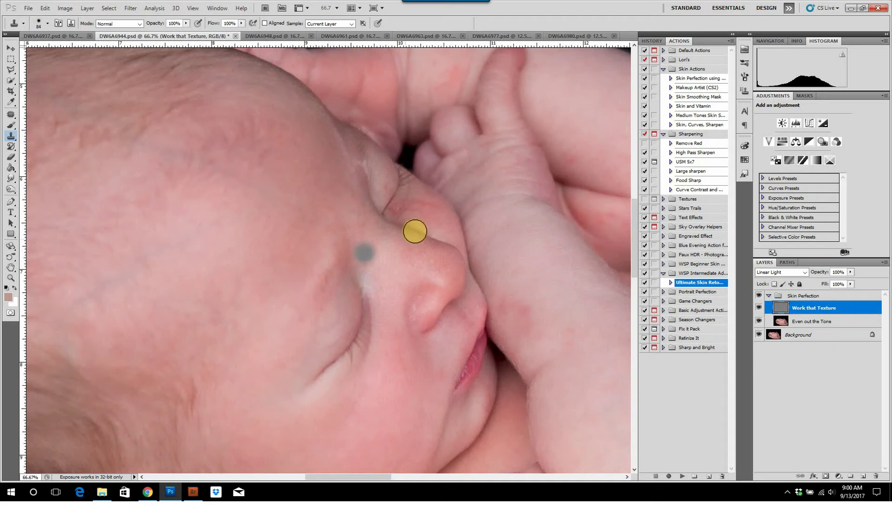
# Step: Reduce the Clone Stamp to 42 pixels and clone smooth texture over the red area below the baby's far eye
pyautogui.moveTo(434, 225); pyautogui.dragTo(421, 224)
pyautogui.keyDown('alt'); pyautogui.click(440, 221); pyautogui.keyUp('alt')
pyautogui.click(435, 206)
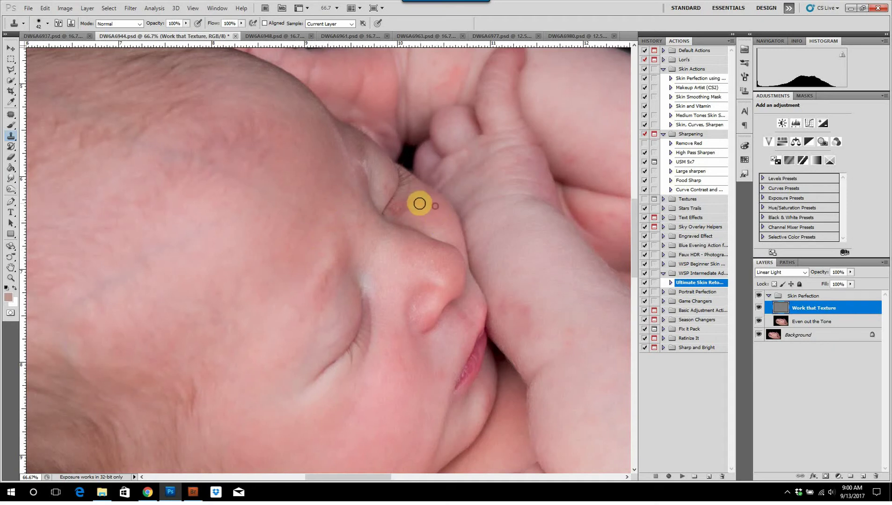
pyautogui.click(418, 213)
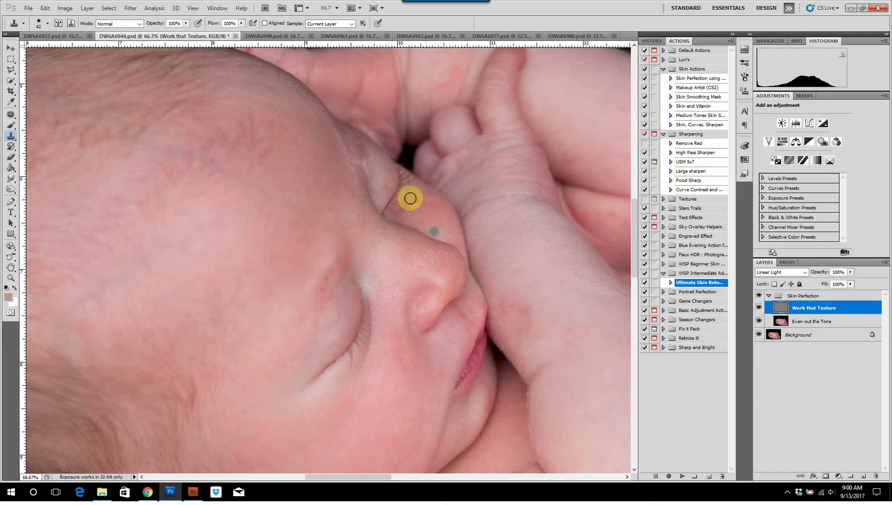
# Step: Examine the adult's hand and forearm for remaining texture flaws, and review the whole photo
pyautogui.moveTo(394, 342)
pyautogui.mouseDown()
pyautogui.moveTo(635, 206)
pyautogui.moveTo(533, 320)
pyautogui.moveTo(570, 195)
pyautogui.moveTo(440, 239)
pyautogui.moveTo(563, 338)
pyautogui.moveTo(522, 165)
pyautogui.moveTo(514, 230)
pyautogui.moveTo(452, 181)
pyautogui.moveTo(328, 175)
pyautogui.mouseUp()
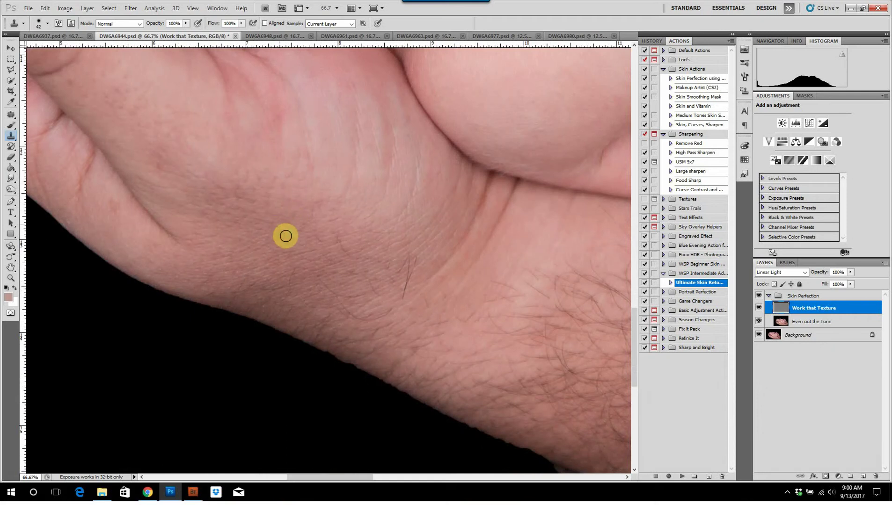
pyautogui.moveTo(273, 197); pyautogui.dragTo(156, 195)
pyautogui.moveTo(474, 269); pyautogui.dragTo(94, 284)
pyautogui.moveTo(547, 398); pyautogui.dragTo(354, 311)
pyautogui.moveTo(138, 131); pyautogui.dragTo(387, 203)
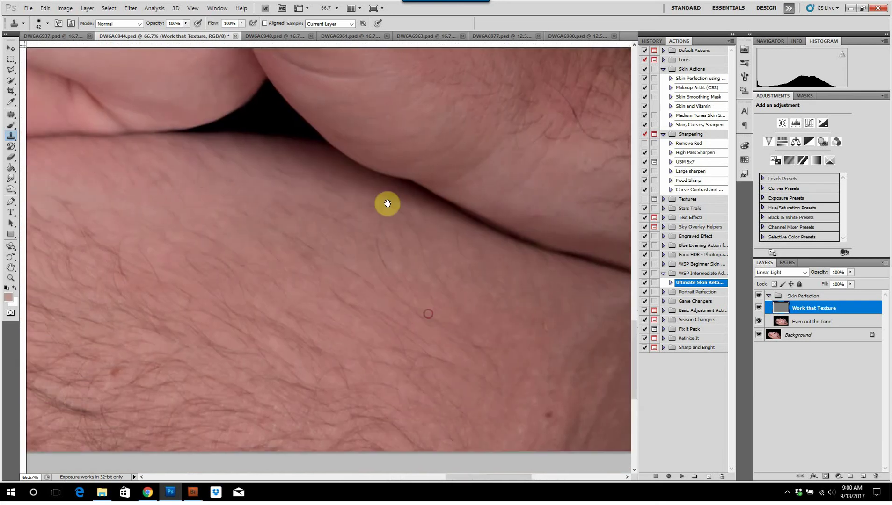
pyautogui.scroll(-5, 387, 204)
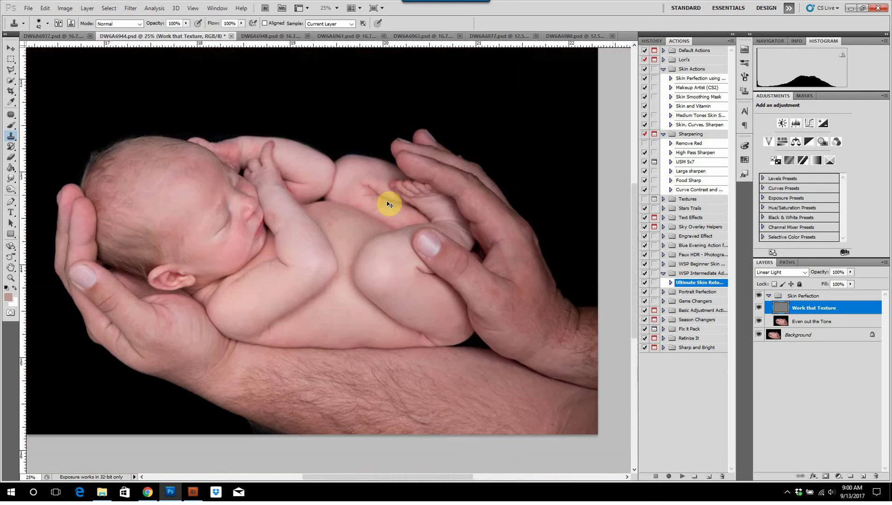
pyautogui.scroll(-1, 387, 204)
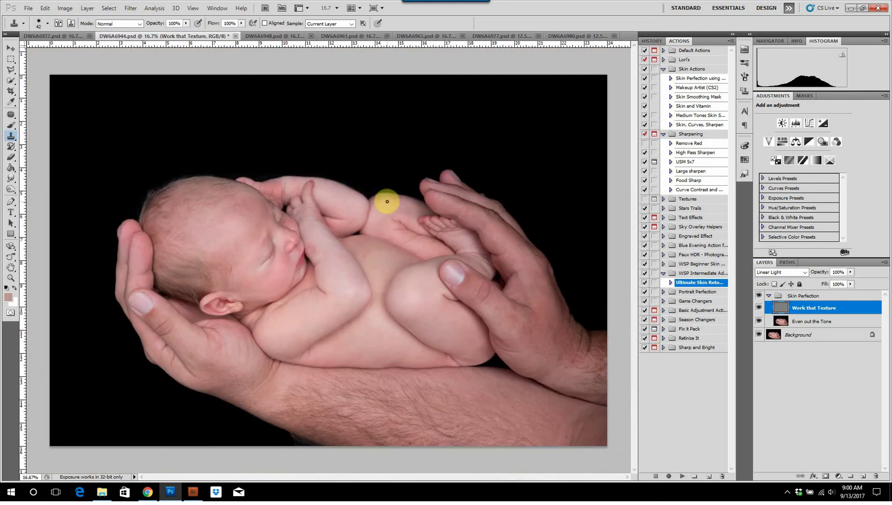
# Step: Select the Even out the Tone layer and set the Brush tool's flow to 6%
pyautogui.click(812, 322)
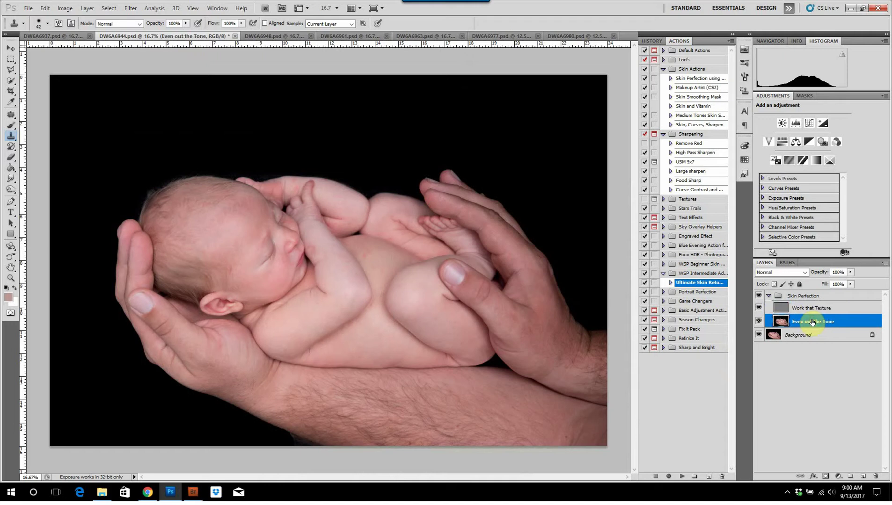
pyautogui.click(8, 127)
pyautogui.click(247, 24)
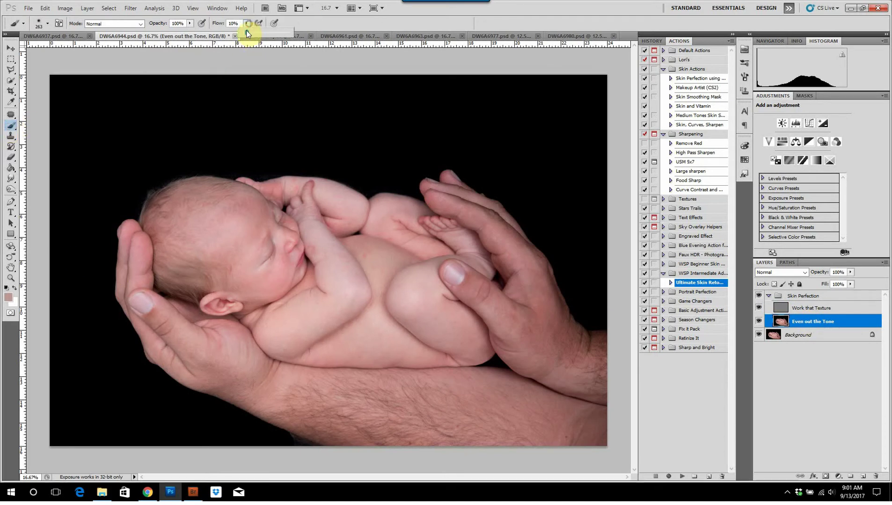
pyautogui.click(233, 23)
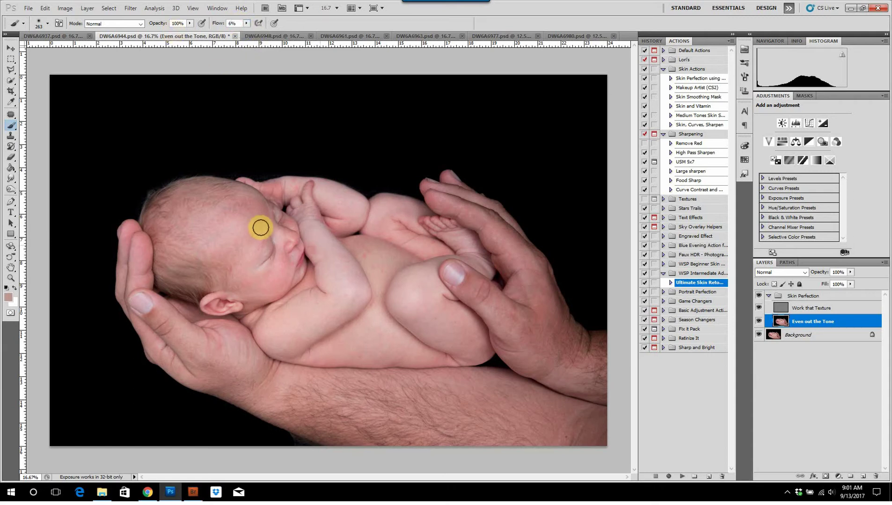
# Step: Enlarge the brush to 413 pixels and blend a sampled skin color over the baby's temple on the Even out the Tone layer
pyautogui.hotkey('ctrl', '+')
pyautogui.hotkey('ctrl', '+')
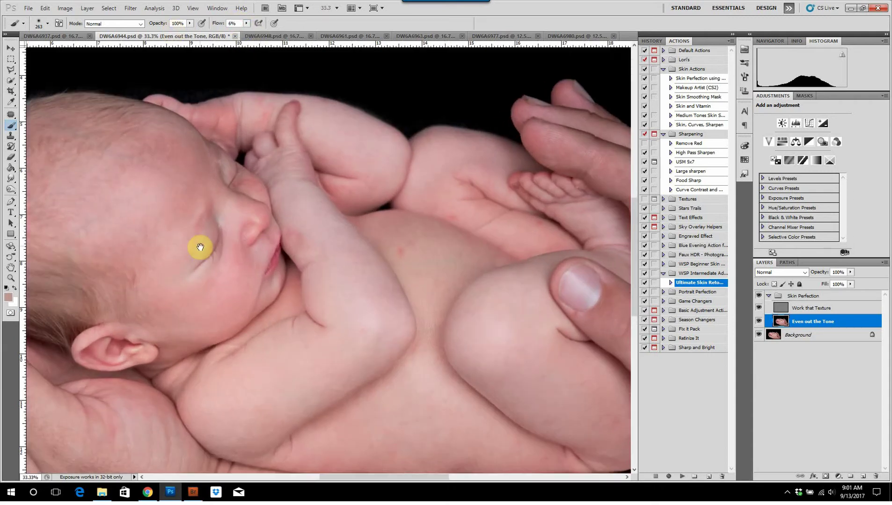
pyautogui.moveTo(200, 247); pyautogui.dragTo(355, 286)
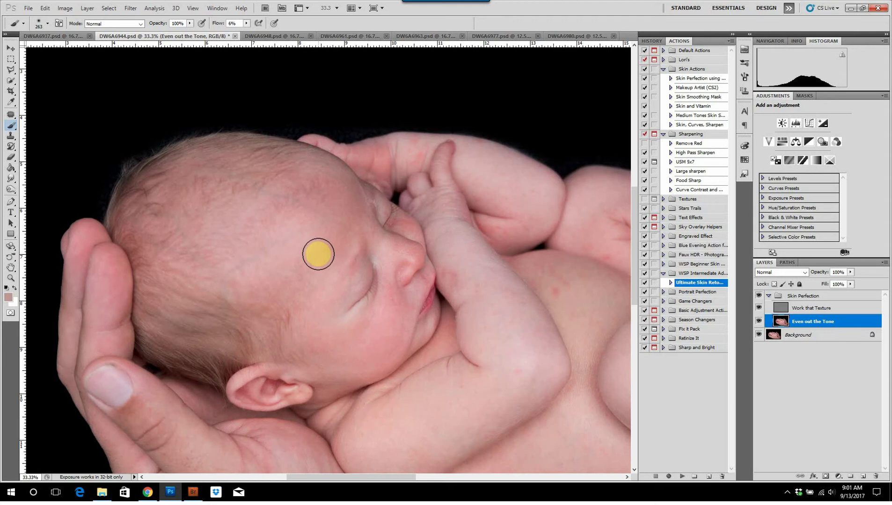
pyautogui.moveTo(318, 255); pyautogui.dragTo(331, 257)
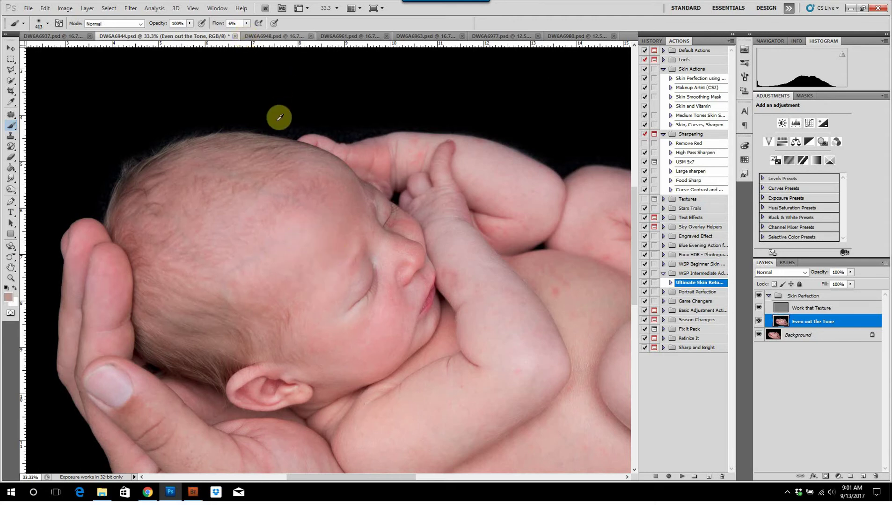
pyautogui.keyDown('alt'); pyautogui.click(294, 242); pyautogui.keyUp('alt')
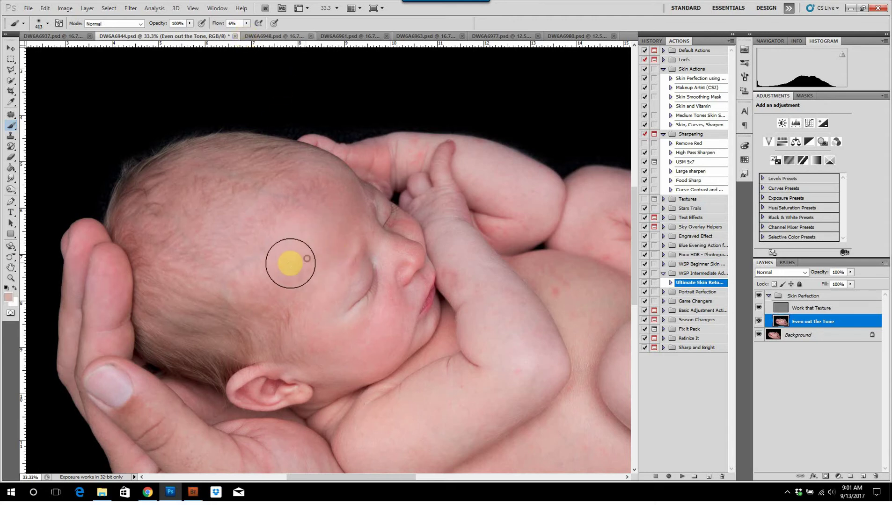
pyautogui.click(277, 253)
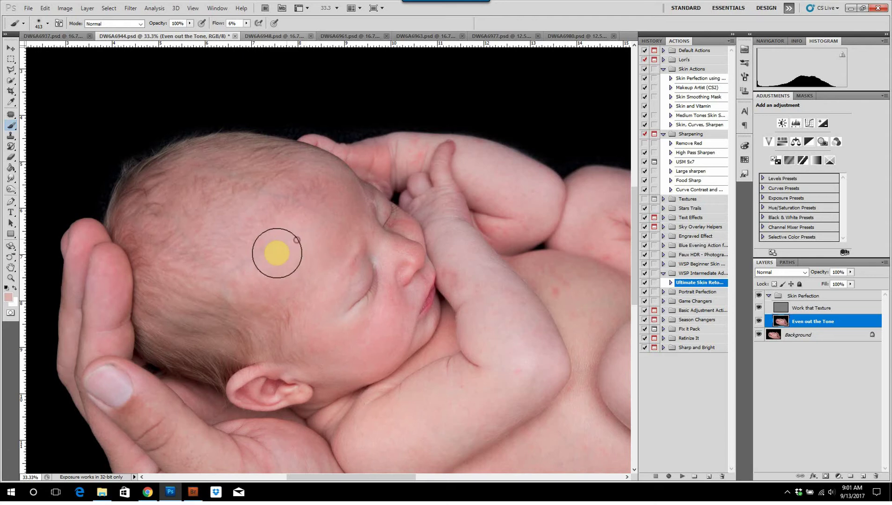
# Step: Even out the baby's forehead above the brow by repeatedly sampling nearby skin colors and painting over the uneven areas
pyautogui.keyDown('alt'); pyautogui.click(343, 221); pyautogui.keyUp('alt')
pyautogui.keyDown('alt'); pyautogui.click(331, 228); pyautogui.keyUp('alt')
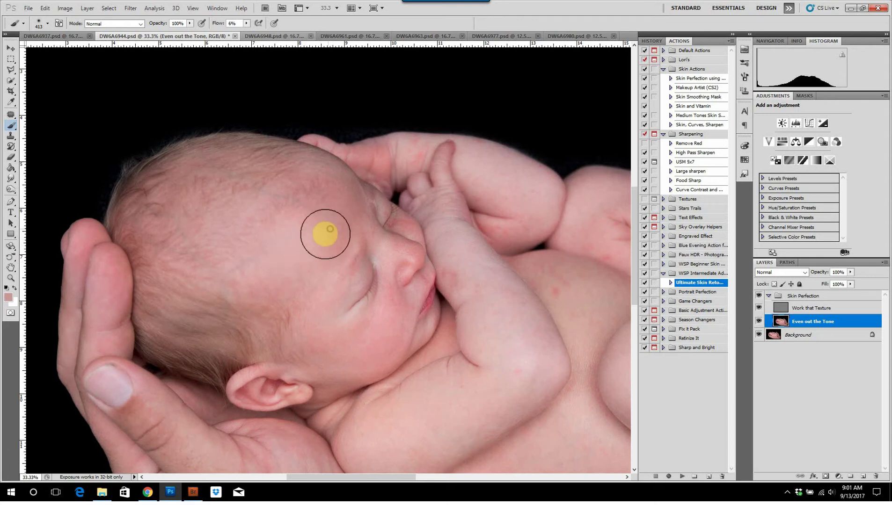
pyautogui.moveTo(325, 235); pyautogui.dragTo(323, 247)
pyautogui.click(323, 245)
pyautogui.keyDown('alt'); pyautogui.click(333, 206); pyautogui.keyUp('alt')
pyautogui.moveTo(334, 207)
pyautogui.mouseDown()
pyautogui.moveTo(325, 235)
pyautogui.moveTo(329, 219)
pyautogui.moveTo(312, 228)
pyautogui.mouseUp()
pyautogui.click(323, 258)
pyautogui.keyDown('alt'); pyautogui.click(306, 251); pyautogui.keyUp('alt')
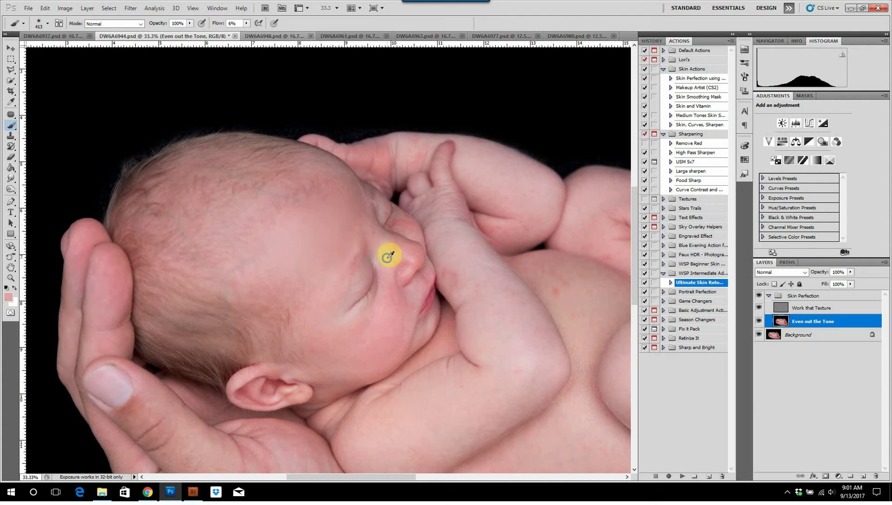
# Step: Reduce the brush to 95 pixels and blend sampled skin tones around the baby's near and far eyes
pyautogui.moveTo(385, 261); pyautogui.dragTo(371, 258)
pyautogui.keyDown('alt'); pyautogui.click(334, 299); pyautogui.keyUp('alt')
pyautogui.moveTo(333, 298)
pyautogui.mouseDown()
pyautogui.moveTo(316, 282)
pyautogui.moveTo(351, 287)
pyautogui.mouseUp()
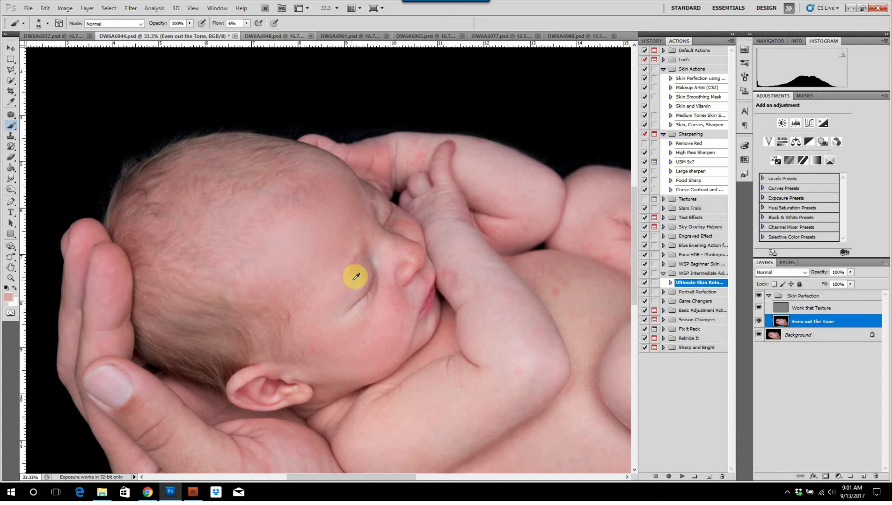
pyautogui.keyDown('alt'); pyautogui.click(401, 232); pyautogui.keyUp('alt')
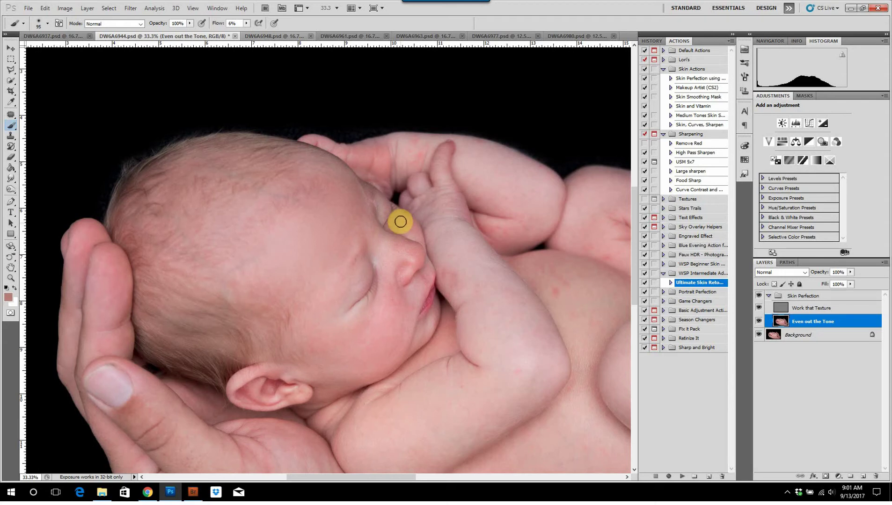
pyautogui.click(409, 232)
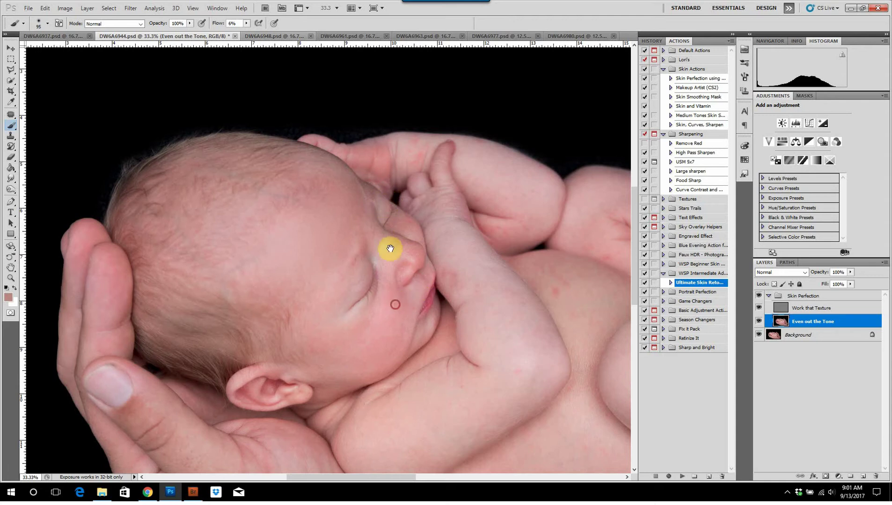
# Step: Set the brush to 173 pixels and blend sampled cheek color over the skin beside the baby's nose
pyautogui.moveTo(390, 249); pyautogui.dragTo(366, 237)
pyautogui.keyDown('alt'); pyautogui.click(369, 230); pyautogui.keyUp('alt')
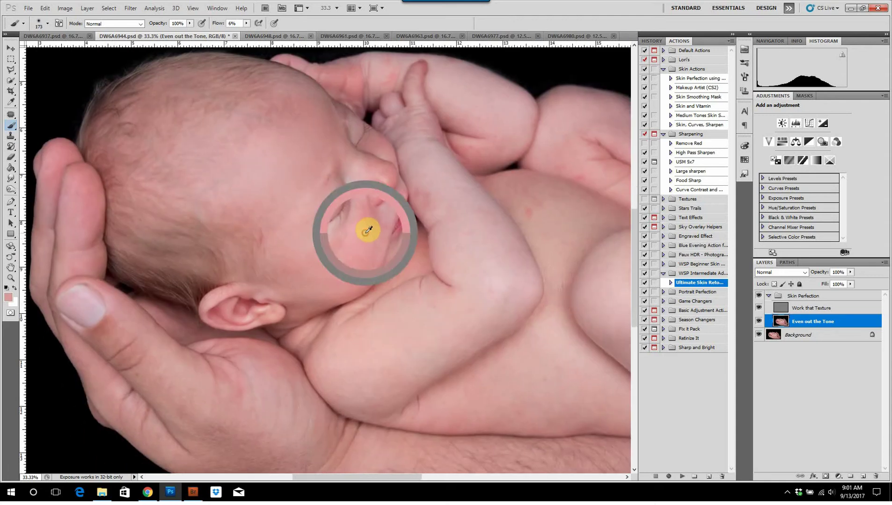
pyautogui.keyDown('alt'); pyautogui.click(371, 216); pyautogui.keyUp('alt')
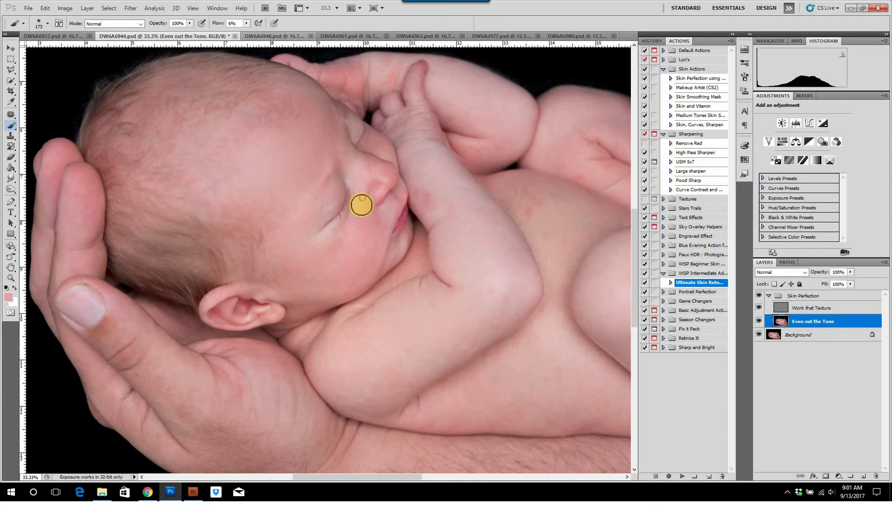
# Step: Enlarge the brush to 257 pixels and even out the baby's cheek below the near eye with sampled tones
pyautogui.keyDown('alt'); pyautogui.click(360, 238); pyautogui.keyUp('alt')
pyautogui.moveTo(357, 246); pyautogui.dragTo(368, 248)
pyautogui.keyDown('alt'); pyautogui.click(362, 243); pyautogui.keyUp('alt')
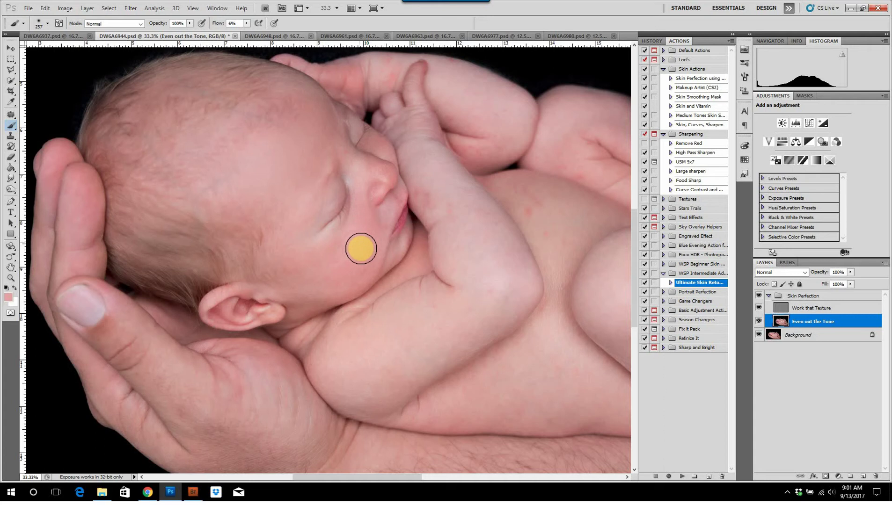
pyautogui.keyDown('alt'); pyautogui.click(322, 234); pyautogui.keyUp('alt')
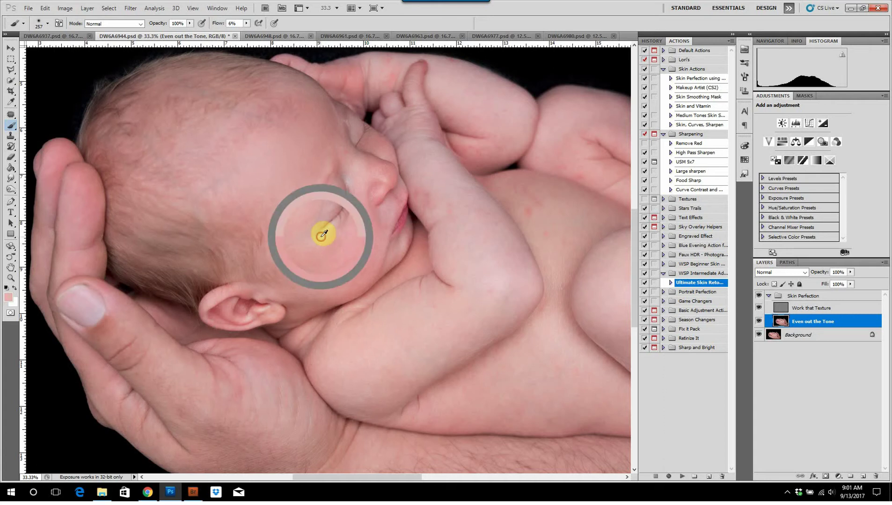
pyautogui.keyDown('alt'); pyautogui.click(301, 267); pyautogui.keyUp('alt')
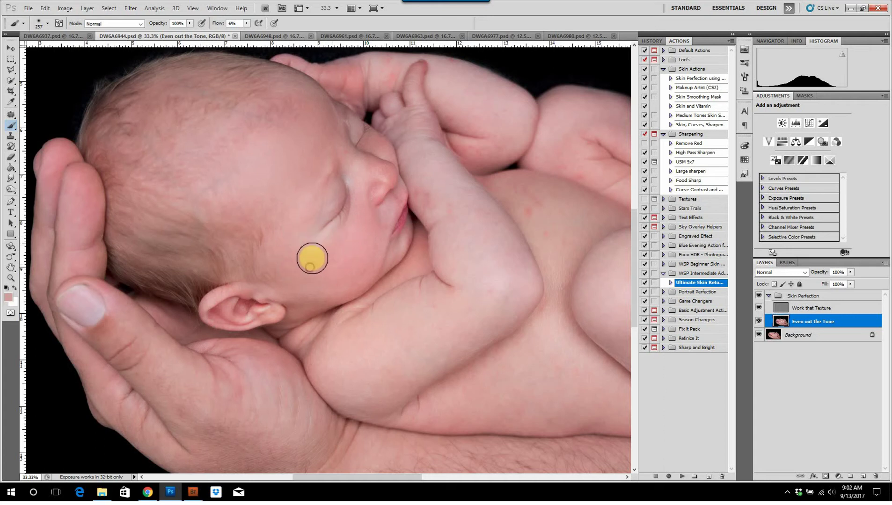
# Step: Blend sampled skin colors over the baby's temple and the lower cheek in front of the ear
pyautogui.keyDown('alt'); pyautogui.click(248, 185); pyautogui.keyUp('alt')
pyautogui.moveTo(249, 220)
pyautogui.mouseDown()
pyautogui.moveTo(205, 194)
pyautogui.moveTo(275, 226)
pyautogui.moveTo(233, 203)
pyautogui.moveTo(196, 205)
pyautogui.mouseUp()
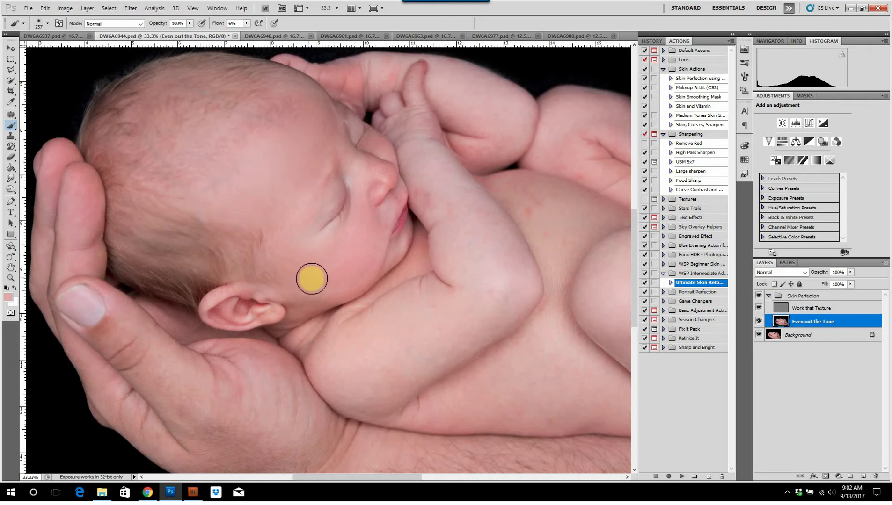
pyautogui.moveTo(312, 279); pyautogui.dragTo(242, 196)
pyautogui.keyDown('alt'); pyautogui.click(282, 189); pyautogui.keyUp('alt')
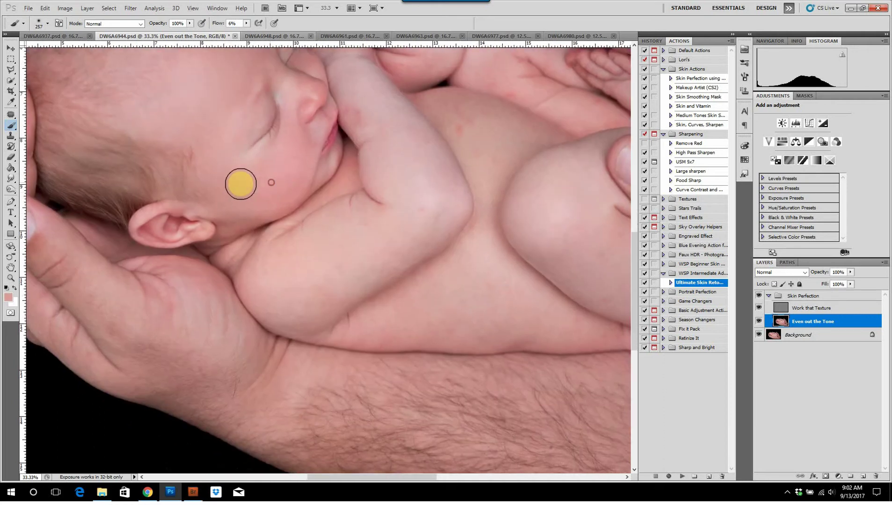
# Step: Reduce the brush to 113 pixels and soften the color at the tip of the baby's nose with a sampled tone
pyautogui.moveTo(382, 198)
pyautogui.mouseDown()
pyautogui.moveTo(288, 268)
pyautogui.moveTo(286, 283)
pyautogui.mouseUp()
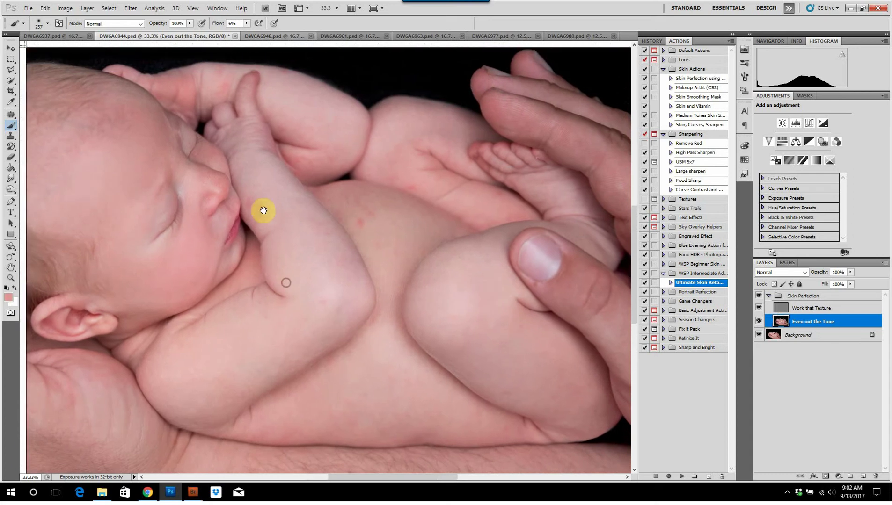
pyautogui.keyDown('alt'); pyautogui.rightClick(243, 179); pyautogui.keyUp('alt')
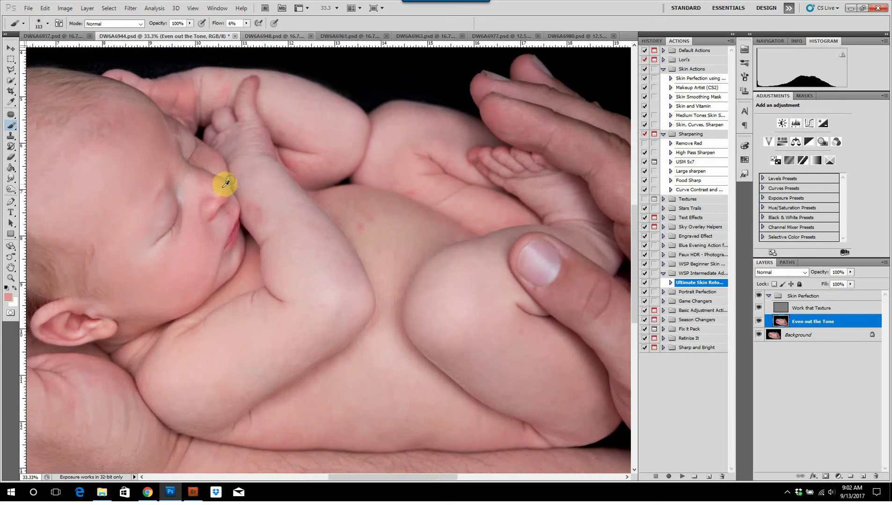
pyautogui.keyDown('alt'); pyautogui.click(222, 185); pyautogui.keyUp('alt')
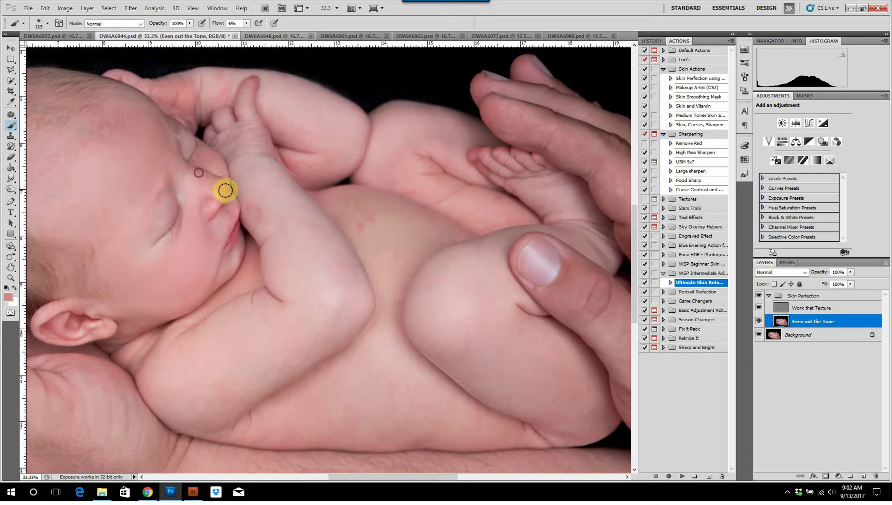
# Step: Enlarge the brush to 269 pixels and even out the tone along the baby's near forearm, elbow and upper arm
pyautogui.keyDown('alt'); pyautogui.rightClick(269, 199); pyautogui.keyUp('alt')
pyautogui.moveTo(258, 194)
pyautogui.mouseDown()
pyautogui.moveTo(253, 207)
pyautogui.moveTo(270, 223)
pyautogui.moveTo(243, 171)
pyautogui.moveTo(306, 265)
pyautogui.moveTo(308, 237)
pyautogui.moveTo(293, 261)
pyautogui.moveTo(317, 290)
pyautogui.moveTo(321, 211)
pyautogui.mouseUp()
pyautogui.keyDown('alt'); pyautogui.click(326, 218); pyautogui.keyUp('alt')
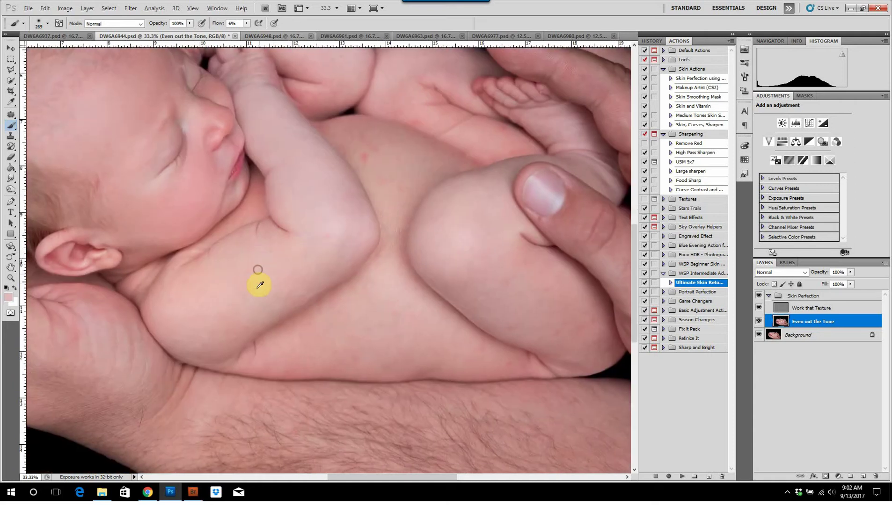
pyautogui.keyDown('alt'); pyautogui.click(260, 270); pyautogui.keyUp('alt')
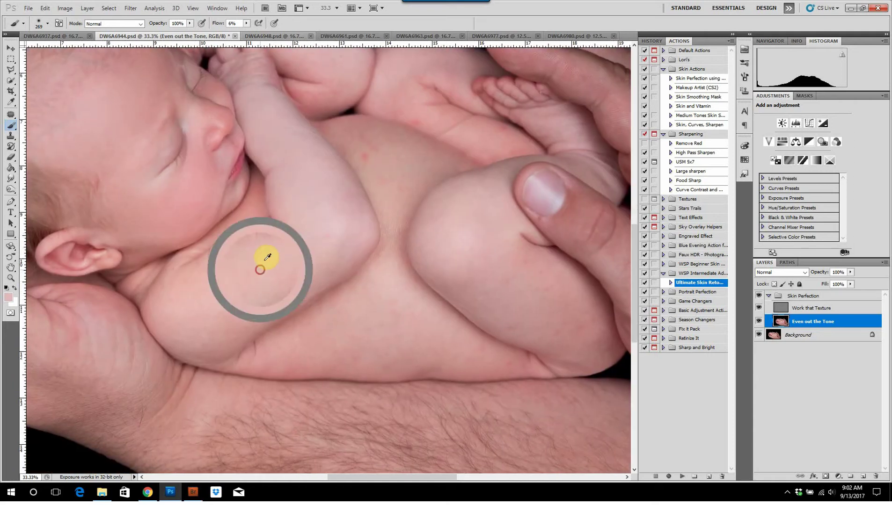
pyautogui.moveTo(323, 237); pyautogui.dragTo(326, 215)
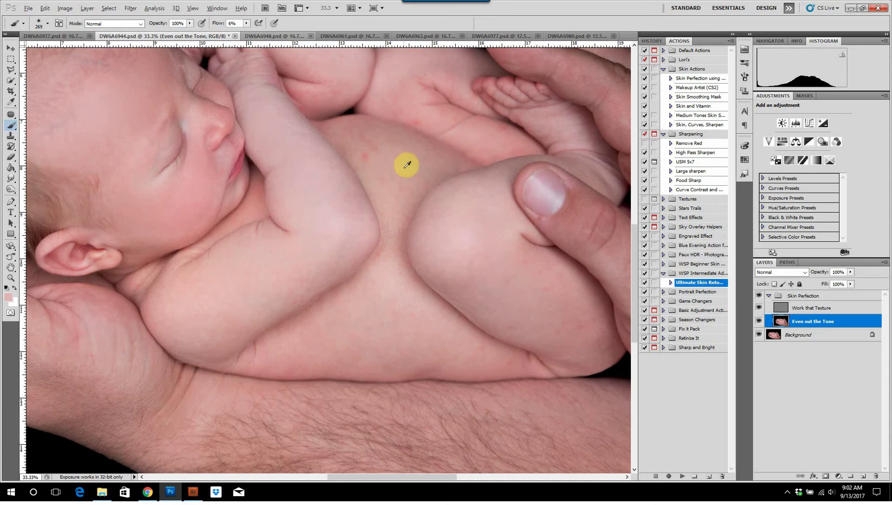
# Step: Sample the chest skin color and paint over the red spots on the baby's upper chest
pyautogui.keyDown('alt'); pyautogui.click(387, 162); pyautogui.keyUp('alt')
pyautogui.moveTo(374, 150)
pyautogui.mouseDown()
pyautogui.moveTo(353, 128)
pyautogui.moveTo(379, 153)
pyautogui.moveTo(384, 173)
pyautogui.mouseUp()
pyautogui.moveTo(394, 174)
pyautogui.mouseDown()
pyautogui.moveTo(392, 193)
pyautogui.moveTo(388, 177)
pyautogui.moveTo(423, 149)
pyautogui.moveTo(395, 186)
pyautogui.moveTo(408, 141)
pyautogui.mouseUp()
# Step: Set the brush to 185 pixels and blend sampled skin color over the baby's far arm above the elbow crease
pyautogui.moveTo(388, 143)
pyautogui.mouseDown()
pyautogui.moveTo(375, 182)
pyautogui.moveTo(379, 356)
pyautogui.mouseUp()
pyautogui.moveTo(309, 242)
pyautogui.mouseDown()
pyautogui.moveTo(345, 253)
pyautogui.moveTo(328, 238)
pyautogui.moveTo(316, 240)
pyautogui.moveTo(349, 256)
pyautogui.moveTo(328, 232)
pyautogui.moveTo(276, 227)
pyautogui.moveTo(309, 204)
pyautogui.mouseUp()
pyautogui.keyDown('alt'); pyautogui.click(298, 214); pyautogui.keyUp('alt')
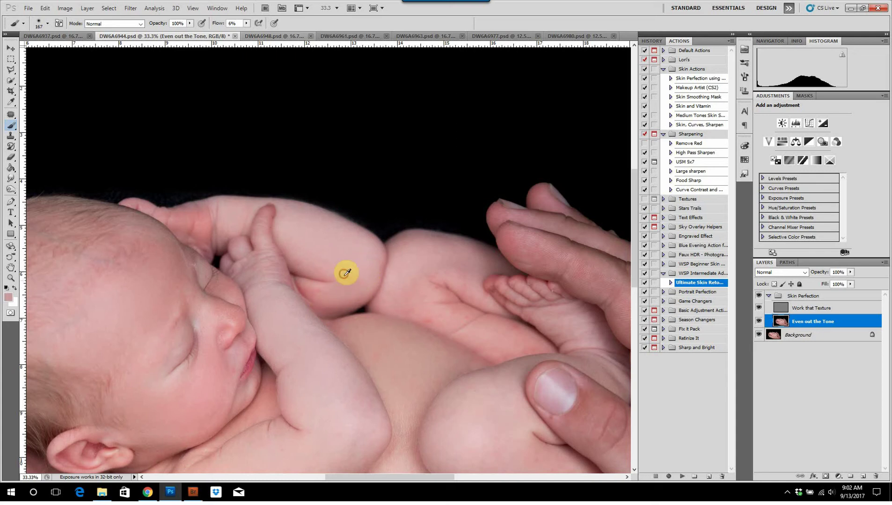
pyautogui.keyDown('alt'); pyautogui.rightClick(346, 259); pyautogui.keyUp('alt')
pyautogui.keyDown('alt'); pyautogui.click(346, 259); pyautogui.keyUp('alt')
pyautogui.click(337, 268)
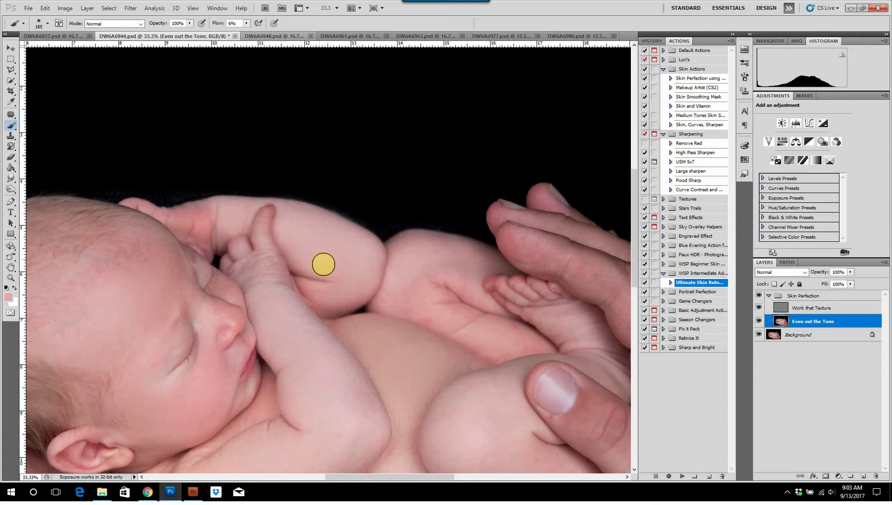
# Step: Even out the baby's belly and side with sampled tones, using a 341-pixel brush and a 167-pixel brush near the thigh
pyautogui.moveTo(360, 352); pyautogui.dragTo(341, 174)
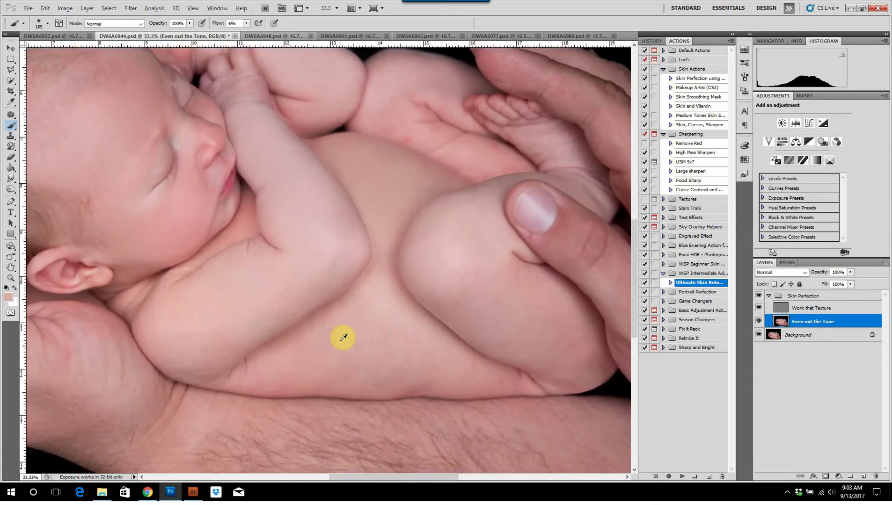
pyautogui.moveTo(360, 343)
pyautogui.mouseDown()
pyautogui.moveTo(385, 304)
pyautogui.moveTo(365, 325)
pyautogui.moveTo(377, 315)
pyautogui.moveTo(403, 337)
pyautogui.moveTo(306, 338)
pyautogui.moveTo(343, 358)
pyautogui.moveTo(315, 386)
pyautogui.moveTo(290, 382)
pyautogui.moveTo(420, 379)
pyautogui.moveTo(336, 365)
pyautogui.moveTo(460, 370)
pyautogui.mouseUp()
pyautogui.keyDown('alt'); pyautogui.click(386, 302); pyautogui.keyUp('alt')
pyautogui.keyDown('alt'); pyautogui.click(314, 386); pyautogui.keyUp('alt')
pyautogui.keyDown('alt'); pyautogui.click(374, 339); pyautogui.keyUp('alt')
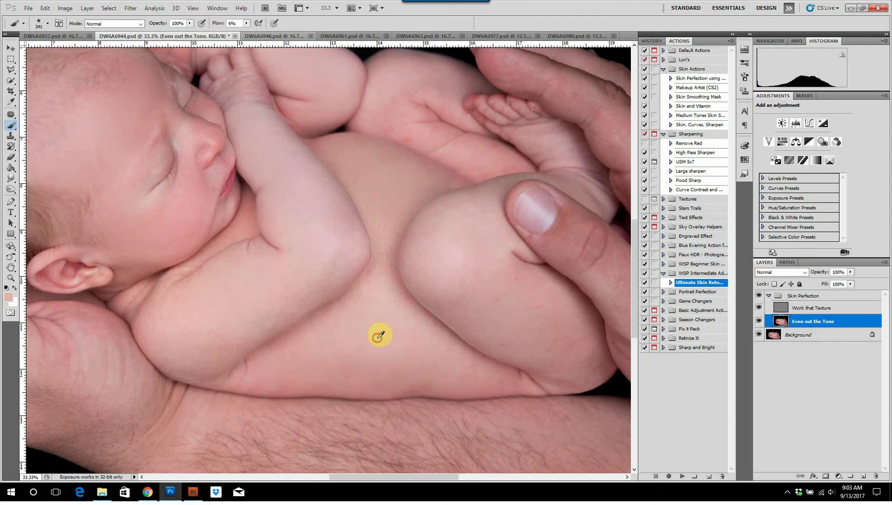
pyautogui.moveTo(362, 340)
pyautogui.mouseDown()
pyautogui.moveTo(441, 358)
pyautogui.moveTo(397, 361)
pyautogui.mouseUp()
pyautogui.moveTo(398, 360); pyautogui.dragTo(408, 361)
pyautogui.keyDown('alt'); pyautogui.click(488, 375); pyautogui.keyUp('alt')
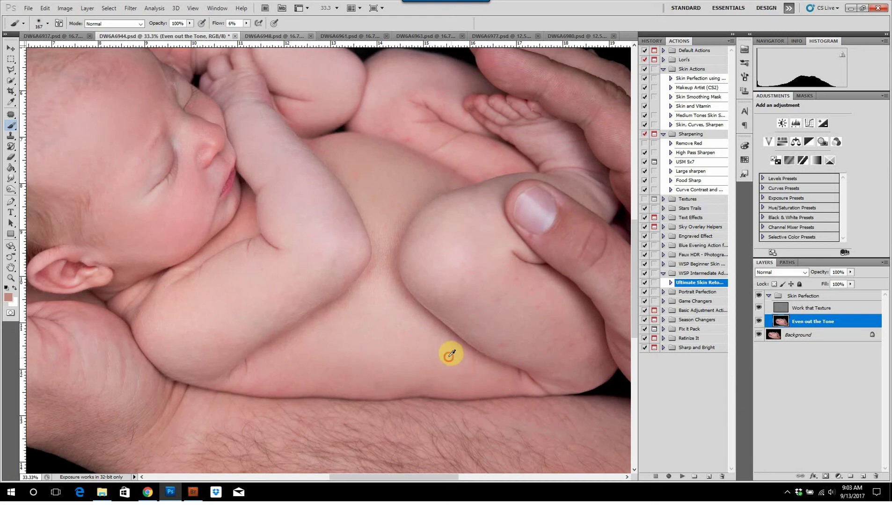
# Step: Set the brush to 269 pixels and blend sampled skin tones from the baby's near knee across the thigh
pyautogui.moveTo(512, 324); pyautogui.dragTo(354, 288)
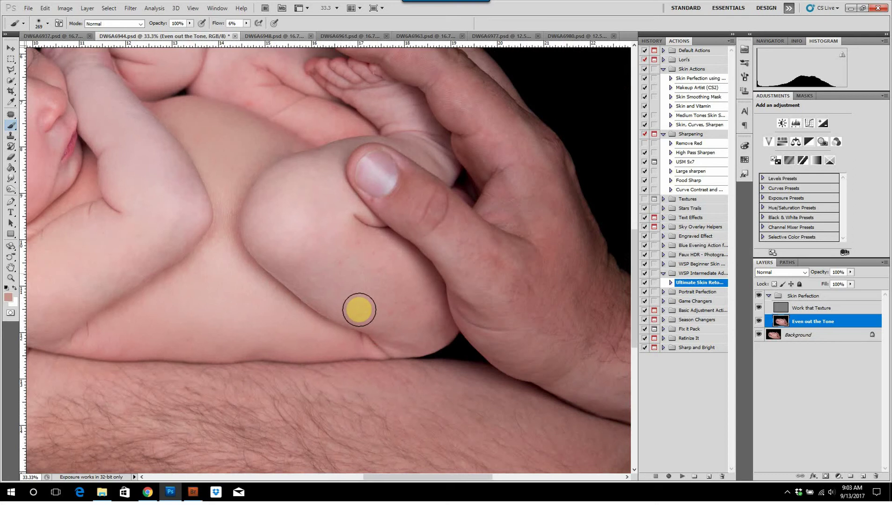
pyautogui.keyDown('alt'); pyautogui.click(284, 234); pyautogui.keyUp('alt')
pyautogui.moveTo(287, 237)
pyautogui.mouseDown()
pyautogui.moveTo(362, 272)
pyautogui.moveTo(341, 259)
pyautogui.moveTo(387, 301)
pyautogui.moveTo(373, 291)
pyautogui.moveTo(375, 257)
pyautogui.mouseUp()
pyautogui.keyDown('alt'); pyautogui.click(359, 273); pyautogui.keyUp('alt')
pyautogui.keyDown('alt'); pyautogui.click(387, 295); pyautogui.keyUp('alt')
pyautogui.keyDown('alt'); pyautogui.click(376, 260); pyautogui.keyUp('alt')
# Step: Enlarge the brush to 353 pixels and smooth the remaining color variation over the baby's near thigh
pyautogui.moveTo(354, 227)
pyautogui.mouseDown()
pyautogui.moveTo(420, 323)
pyautogui.moveTo(392, 308)
pyautogui.moveTo(427, 332)
pyautogui.moveTo(421, 305)
pyautogui.moveTo(424, 319)
pyautogui.moveTo(393, 306)
pyautogui.mouseUp()
pyautogui.keyDown('alt'); pyautogui.click(339, 215); pyautogui.keyUp('alt')
pyautogui.keyDown('alt'); pyautogui.click(392, 309); pyautogui.keyUp('alt')
pyautogui.keyDown('alt'); pyautogui.click(348, 283); pyautogui.keyUp('alt')
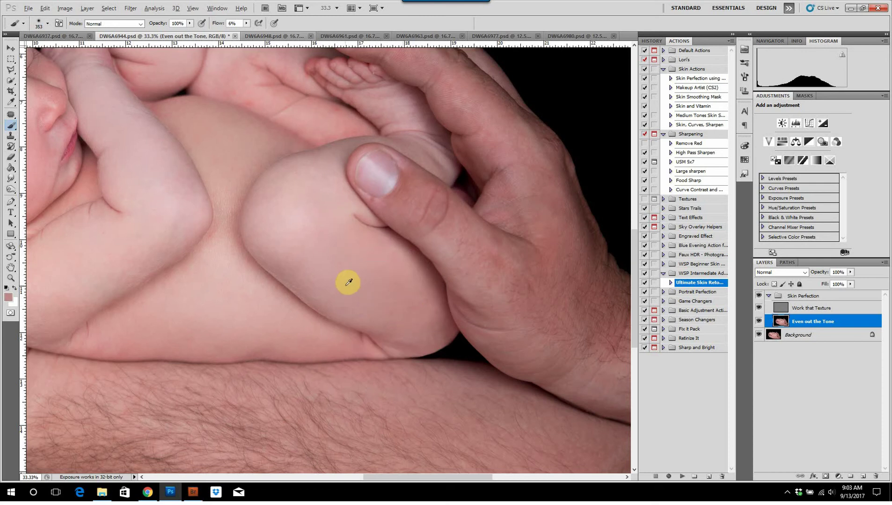
pyautogui.keyDown('alt'); pyautogui.click(326, 271); pyautogui.keyUp('alt')
pyautogui.moveTo(340, 282)
pyautogui.mouseDown()
pyautogui.moveTo(395, 320)
pyautogui.moveTo(329, 292)
pyautogui.mouseUp()
# Step: Reduce the brush to 173 pixels and lighten the redness around the creases of the baby's far leg with sampled tones
pyautogui.moveTo(315, 284)
pyautogui.mouseDown()
pyautogui.moveTo(379, 250)
pyautogui.moveTo(348, 241)
pyautogui.moveTo(360, 398)
pyautogui.moveTo(372, 395)
pyautogui.mouseUp()
pyautogui.hotkey('ctrl', 'r')
pyautogui.moveTo(340, 282)
pyautogui.mouseDown()
pyautogui.moveTo(376, 287)
pyautogui.moveTo(330, 276)
pyautogui.moveTo(340, 285)
pyautogui.moveTo(382, 280)
pyautogui.moveTo(345, 273)
pyautogui.mouseUp()
pyautogui.keyDown('alt'); pyautogui.click(378, 281); pyautogui.keyUp('alt')
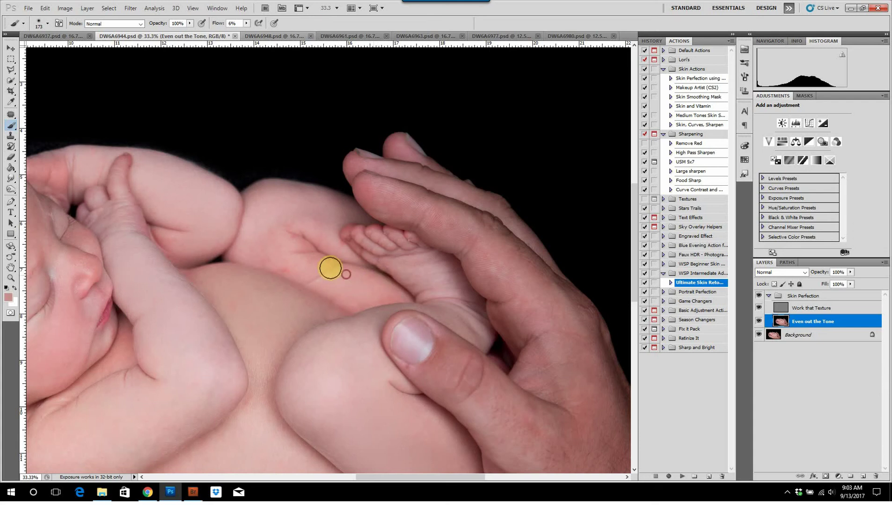
pyautogui.keyDown('alt'); pyautogui.click(309, 269); pyautogui.keyUp('alt')
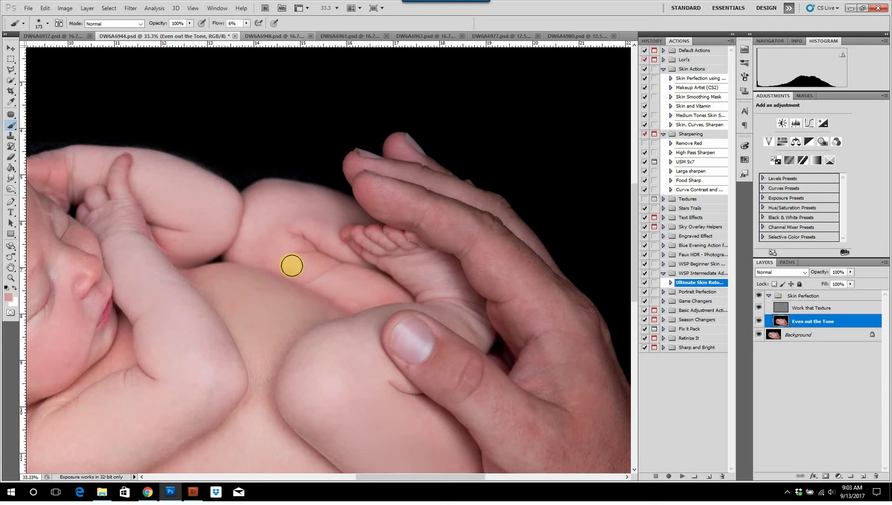
pyautogui.keyDown('alt'); pyautogui.click(309, 266); pyautogui.keyUp('alt')
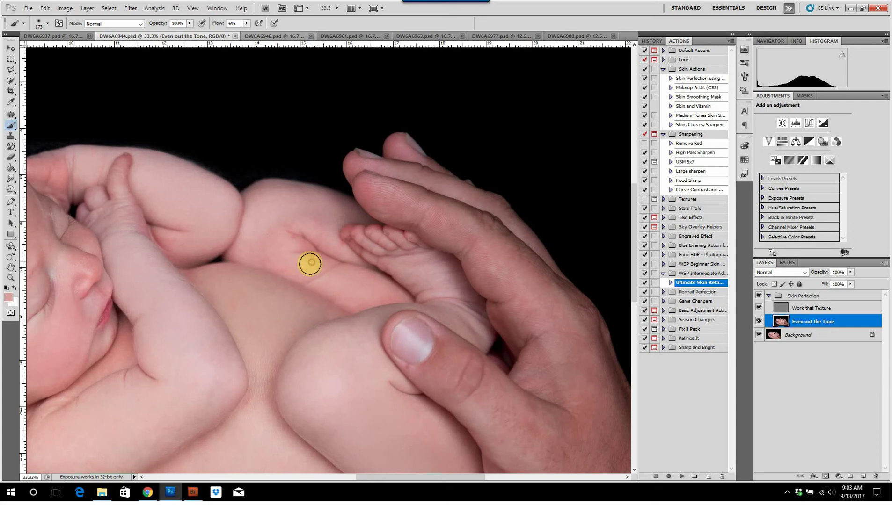
# Step: Enlarge the brush to 215 pixels and even out the rest of the baby's far thigh with sampled skin colors
pyautogui.moveTo(252, 232)
pyautogui.keyDown('alt'); pyautogui.mouseDown()
pyautogui.moveTo(260, 248)
pyautogui.moveTo(296, 245)
pyautogui.moveTo(274, 229)
pyautogui.moveTo(264, 255)
pyautogui.moveTo(308, 223)
pyautogui.moveTo(318, 234)
pyautogui.moveTo(311, 227)
pyautogui.moveTo(322, 207)
pyautogui.moveTo(289, 211)
pyautogui.moveTo(289, 245)
pyautogui.moveTo(287, 223)
pyautogui.moveTo(285, 241)
pyautogui.moveTo(214, 203)
pyautogui.moveTo(329, 249)
pyautogui.moveTo(203, 133)
pyautogui.mouseUp(); pyautogui.keyUp('alt')
pyautogui.click(262, 247)
pyautogui.keyDown('alt'); pyautogui.click(308, 207); pyautogui.keyUp('alt')
pyautogui.keyDown('alt'); pyautogui.click(318, 210); pyautogui.keyUp('alt')
pyautogui.keyDown('alt'); pyautogui.click(286, 242); pyautogui.keyUp('alt')
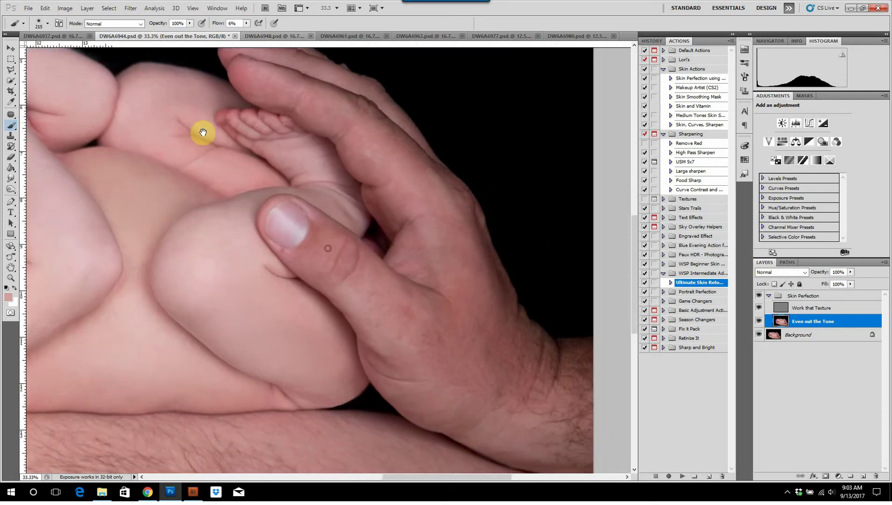
pyautogui.moveTo(254, 253); pyautogui.dragTo(294, 192)
pyautogui.moveTo(311, 299); pyautogui.dragTo(297, 264)
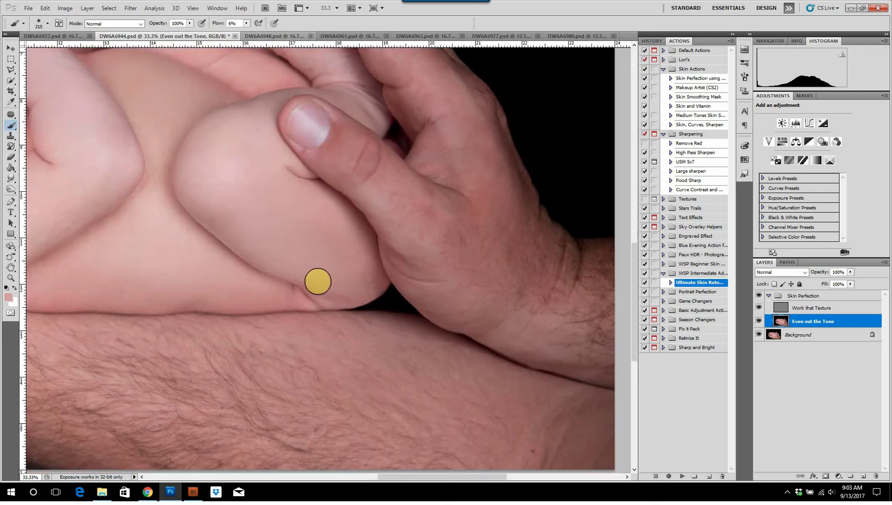
# Step: Enlarge the brush to 377 pixels and blend sampled skin tones over the baby's lower thigh beside the supporting hand
pyautogui.keyDown('alt'); pyautogui.click(329, 303); pyautogui.keyUp('alt')
pyautogui.moveTo(349, 291)
pyautogui.mouseDown()
pyautogui.moveTo(351, 253)
pyautogui.moveTo(315, 267)
pyautogui.moveTo(340, 289)
pyautogui.moveTo(342, 275)
pyautogui.moveTo(306, 272)
pyautogui.moveTo(298, 241)
pyautogui.moveTo(405, 286)
pyautogui.mouseUp()
pyautogui.keyDown('alt'); pyautogui.click(316, 265); pyautogui.keyUp('alt')
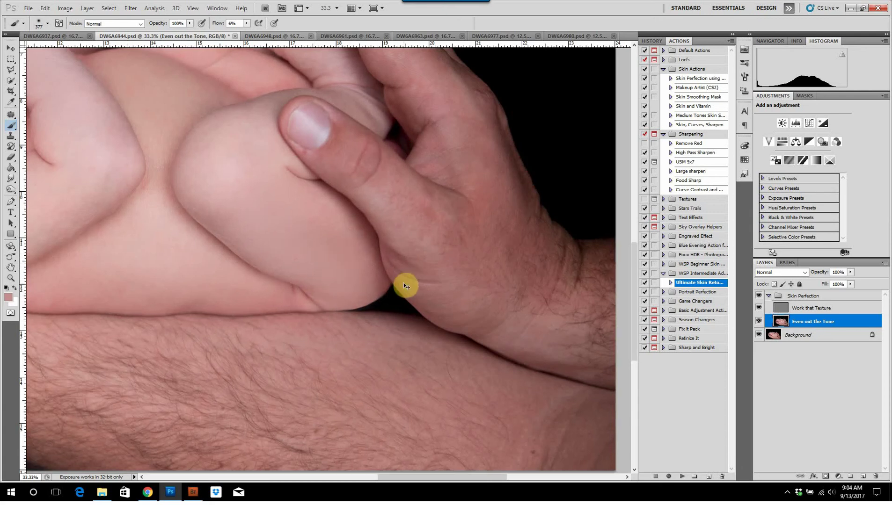
pyautogui.hotkey('ctrl', '-')
pyautogui.hotkey('ctrl', '-')
pyautogui.hotkey('ctrl', '-')
pyautogui.hotkey('ctrl', '-')
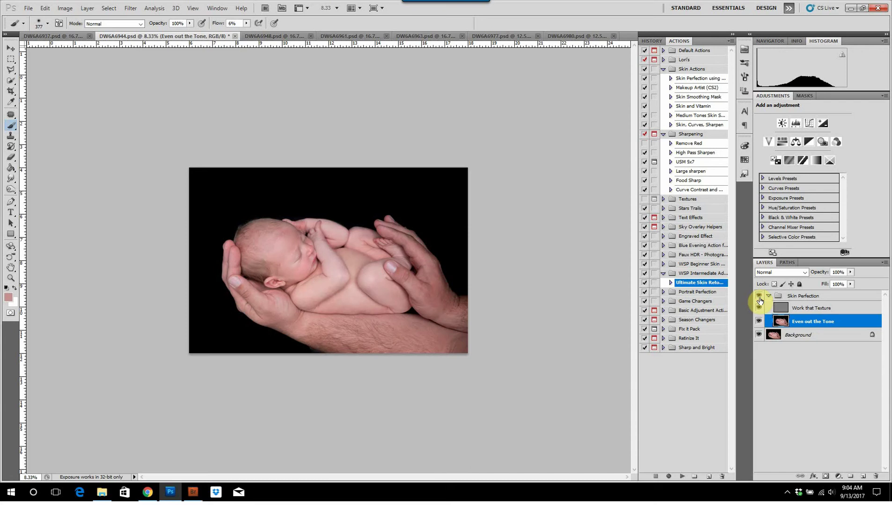
# Step: Reduce the brush to 69 pixels and even out the purple tint along the adult's thumb with a sampled skin tone
pyautogui.hotkey('ctrl', '+')
pyautogui.hotkey('ctrl', '+')
pyautogui.hotkey('ctrl', '+')
pyautogui.moveTo(537, 274); pyautogui.dragTo(368, 252)
pyautogui.hotkey('ctrl', '+')
pyautogui.hotkey('ctrl', '+')
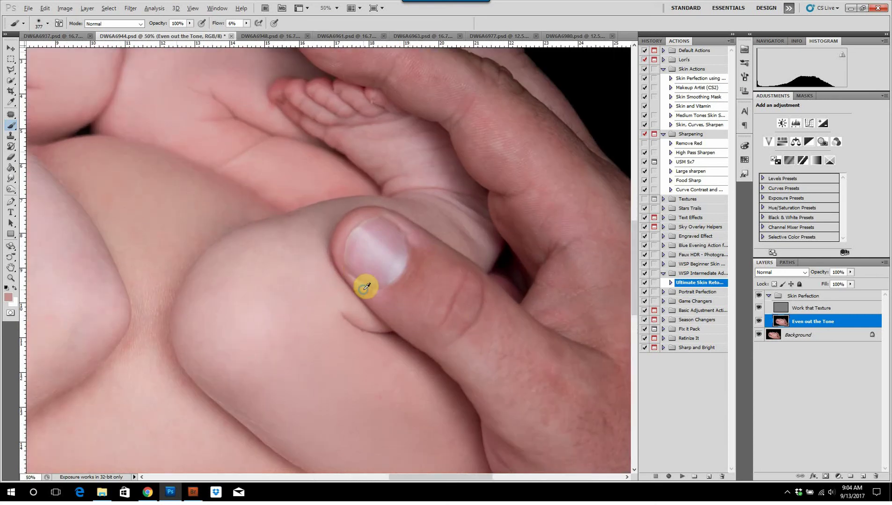
pyautogui.moveTo(363, 290); pyautogui.dragTo(324, 289)
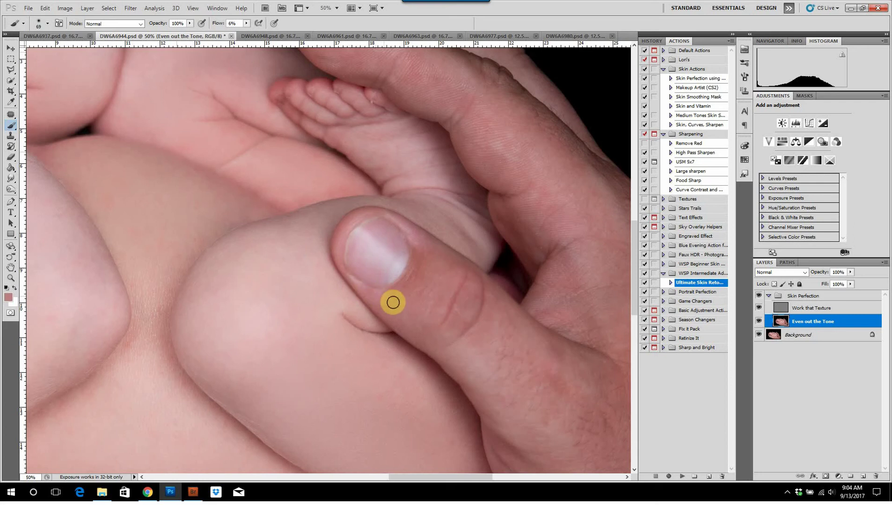
# Step: Enlarge the brush to 113 pixels and even out the adult's fingertip beside the baby's foot with sampled skin color
pyautogui.moveTo(477, 259); pyautogui.dragTo(450, 408)
pyautogui.moveTo(313, 194)
pyautogui.mouseDown()
pyautogui.moveTo(326, 196)
pyautogui.moveTo(299, 200)
pyautogui.moveTo(312, 209)
pyautogui.moveTo(298, 201)
pyautogui.moveTo(314, 196)
pyautogui.moveTo(308, 183)
pyautogui.mouseUp()
pyautogui.keyDown('alt'); pyautogui.click(314, 197); pyautogui.keyUp('alt')
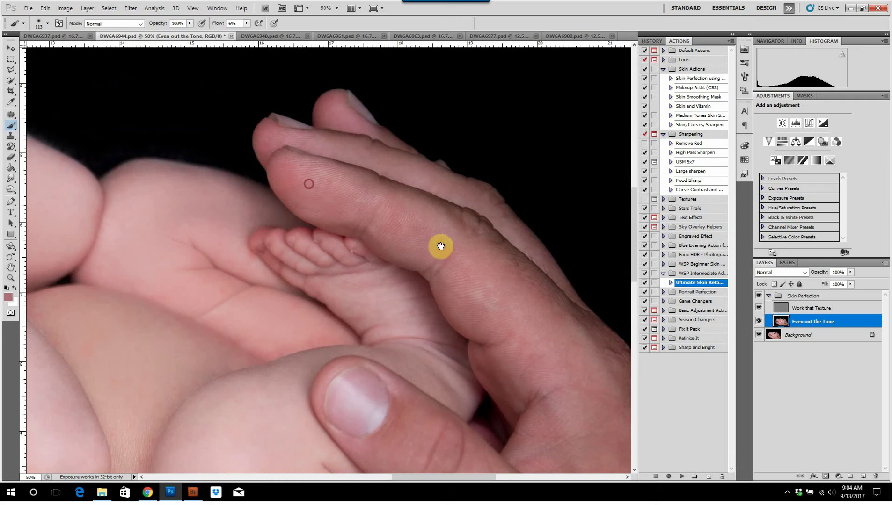
pyautogui.moveTo(441, 247); pyautogui.dragTo(292, 141)
pyautogui.moveTo(317, 341)
pyautogui.mouseDown()
pyautogui.moveTo(343, 203)
pyautogui.moveTo(494, 149)
pyautogui.mouseUp()
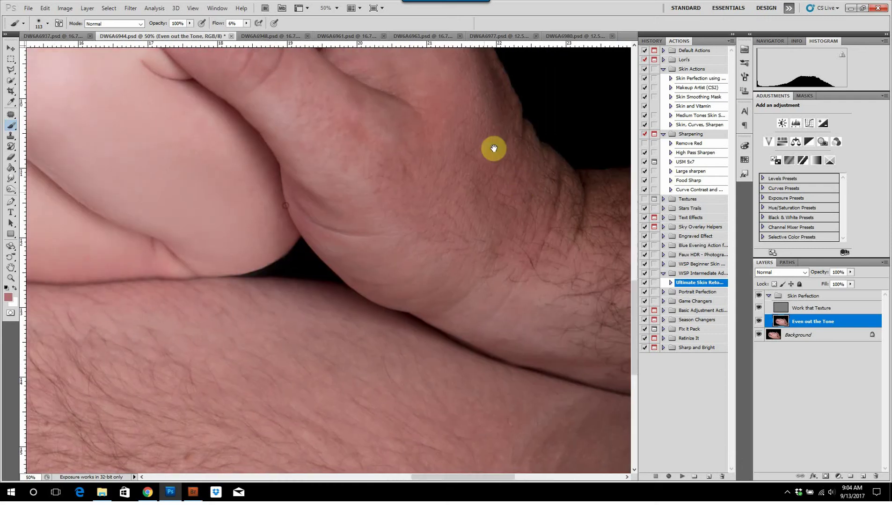
pyautogui.moveTo(290, 368); pyautogui.dragTo(488, 279)
pyautogui.moveTo(455, 133); pyautogui.dragTo(289, 285)
# Step: Set the brush to 561 pixels and blend a light skin tone sampled from the baby's side across the belly
pyautogui.hotkey('ctrl', '-')
pyautogui.hotkey('ctrl', '-')
pyautogui.hotkey('ctrl', '-')
pyautogui.hotkey('ctrl', '-')
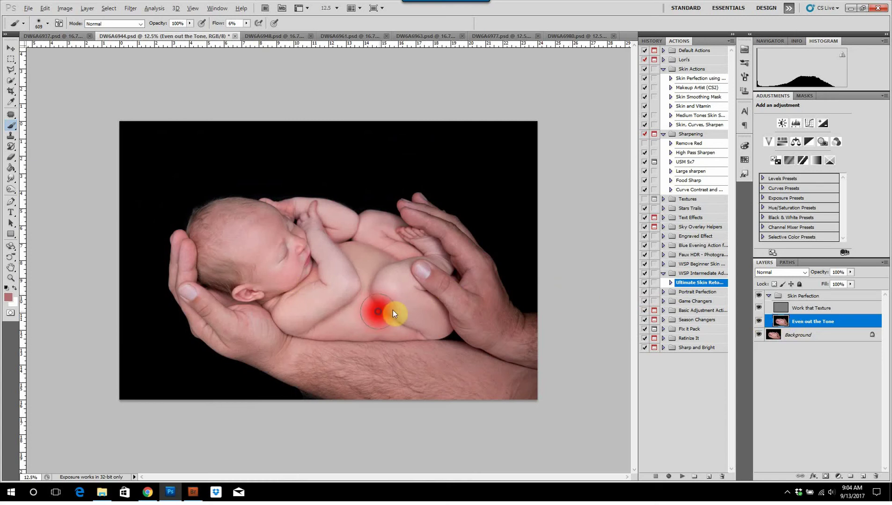
pyautogui.moveTo(393, 311); pyautogui.dragTo(390, 310)
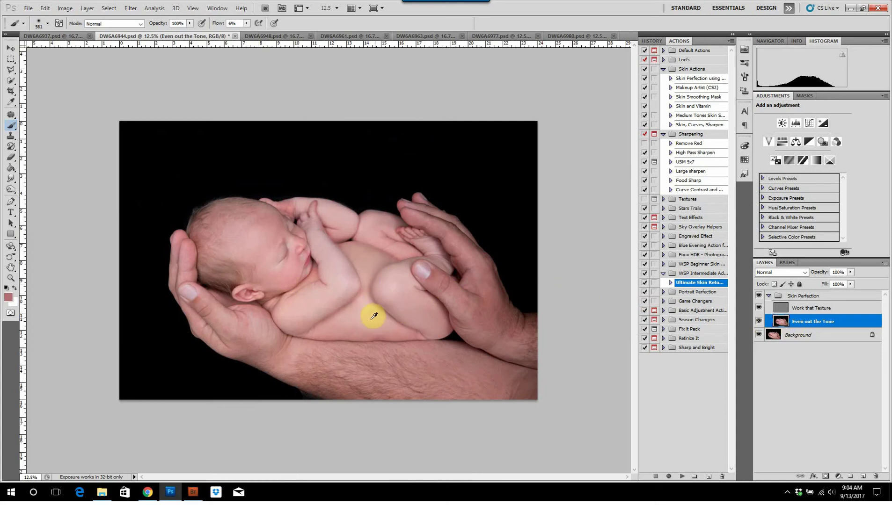
pyautogui.keyDown('alt'); pyautogui.click(369, 316); pyautogui.keyUp('alt')
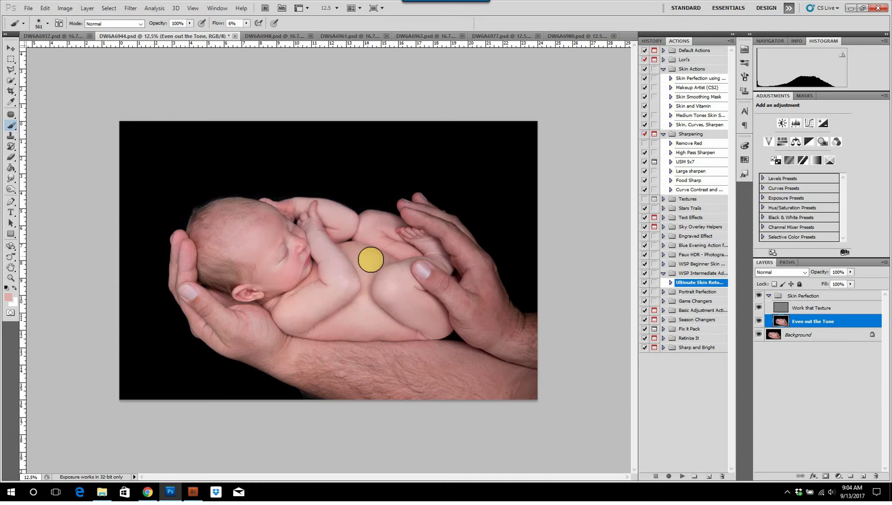
pyautogui.moveTo(361, 262)
pyautogui.mouseDown()
pyautogui.moveTo(364, 310)
pyautogui.moveTo(375, 261)
pyautogui.moveTo(372, 268)
pyautogui.moveTo(356, 253)
pyautogui.moveTo(360, 265)
pyautogui.moveTo(350, 249)
pyautogui.moveTo(386, 258)
pyautogui.moveTo(370, 269)
pyautogui.moveTo(350, 247)
pyautogui.moveTo(376, 259)
pyautogui.moveTo(383, 289)
pyautogui.mouseUp()
# Step: Reduce the brush to 465 pixels and smooth the remaining color variation on the baby's belly with tones sampled from nearby skin
pyautogui.keyDown('alt'); pyautogui.rightClick(392, 290); pyautogui.keyUp('alt')
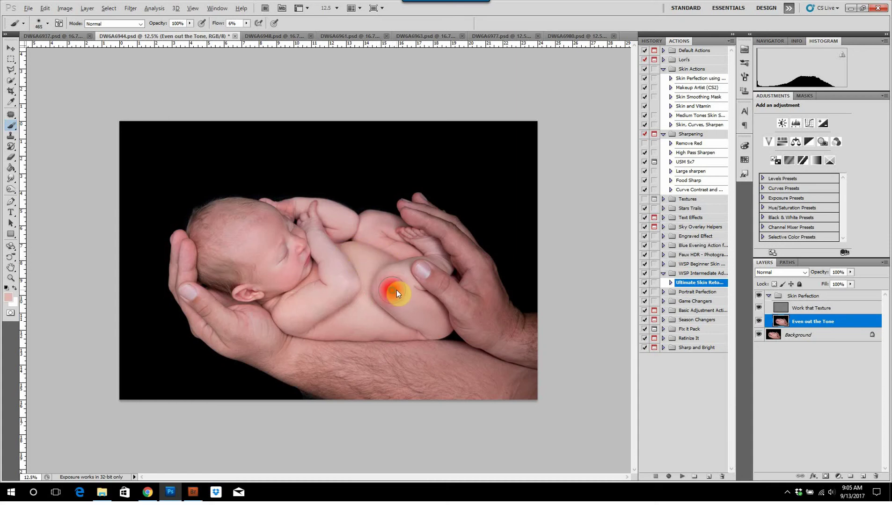
pyautogui.keyDown('alt'); pyautogui.click(403, 252); pyautogui.keyUp('alt')
pyautogui.moveTo(371, 259)
pyautogui.mouseDown()
pyautogui.moveTo(356, 248)
pyautogui.moveTo(376, 258)
pyautogui.moveTo(364, 253)
pyautogui.mouseUp()
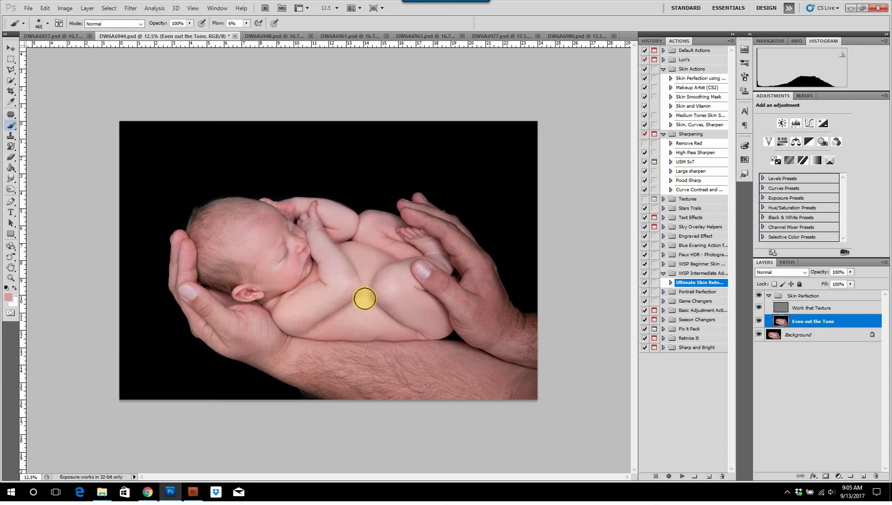
pyautogui.keyDown('alt'); pyautogui.click(365, 307); pyautogui.keyUp('alt')
pyautogui.moveTo(365, 288)
pyautogui.mouseDown()
pyautogui.moveTo(359, 261)
pyautogui.moveTo(407, 259)
pyautogui.moveTo(360, 254)
pyautogui.moveTo(387, 256)
pyautogui.moveTo(367, 294)
pyautogui.moveTo(398, 278)
pyautogui.mouseUp()
pyautogui.keyDown('alt'); pyautogui.click(409, 250); pyautogui.keyUp('alt')
pyautogui.click(370, 262)
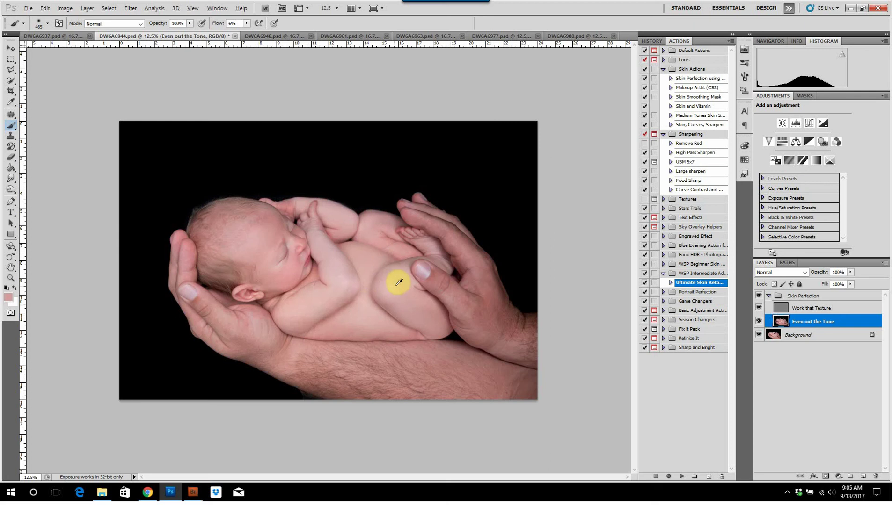
pyautogui.keyDown('alt'); pyautogui.click(392, 280); pyautogui.keyUp('alt')
pyautogui.click(371, 259)
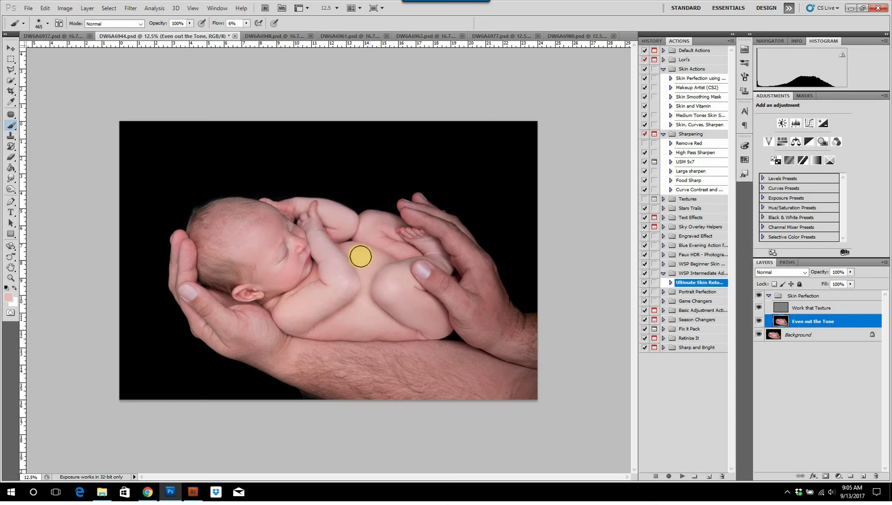
pyautogui.moveTo(378, 261)
pyautogui.mouseDown()
pyautogui.moveTo(422, 258)
pyautogui.moveTo(400, 283)
pyautogui.moveTo(342, 273)
pyautogui.moveTo(359, 237)
pyautogui.moveTo(396, 249)
pyautogui.moveTo(382, 225)
pyautogui.moveTo(420, 322)
pyautogui.mouseUp()
pyautogui.keyDown('alt'); pyautogui.click(392, 241); pyautogui.keyUp('alt')
# Step: Reduce the brush to 353 pixels and lighten the baby's near thigh with a tone sampled close to the knee
pyautogui.keyDown('alt'); pyautogui.click(404, 292); pyautogui.keyUp('alt')
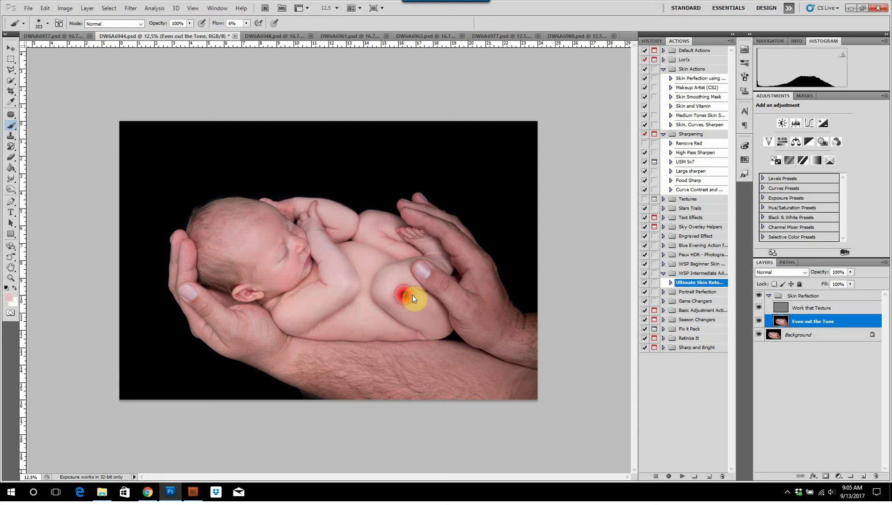
pyautogui.keyDown('alt'); pyautogui.click(394, 290); pyautogui.keyUp('alt')
pyautogui.moveTo(410, 307)
pyautogui.mouseDown()
pyautogui.moveTo(398, 297)
pyautogui.moveTo(425, 330)
pyautogui.mouseUp()
# Step: Blend skin tones over the baby's arm and side with a 417-pixel brush, and over the face with a 673-pixel brush
pyautogui.moveTo(318, 305); pyautogui.dragTo(342, 289)
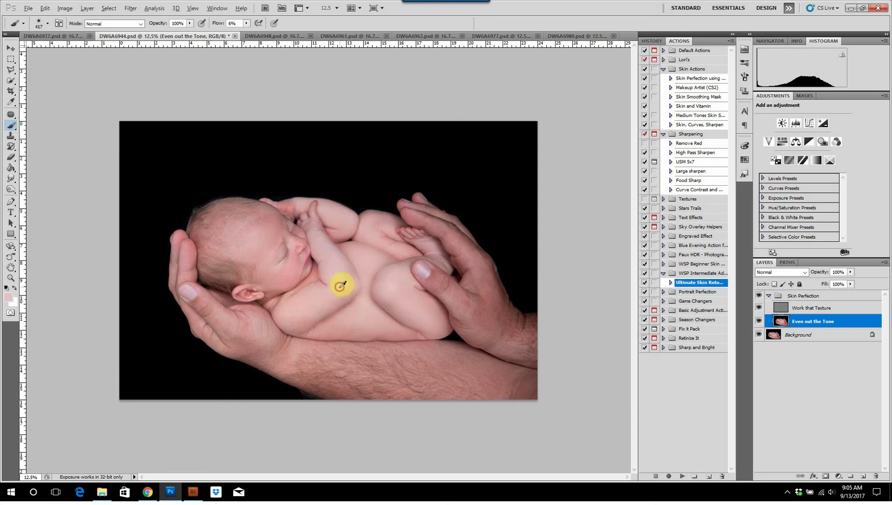
pyautogui.moveTo(288, 314)
pyautogui.mouseDown()
pyautogui.moveTo(316, 307)
pyautogui.moveTo(361, 325)
pyautogui.moveTo(395, 325)
pyautogui.moveTo(380, 320)
pyautogui.mouseUp()
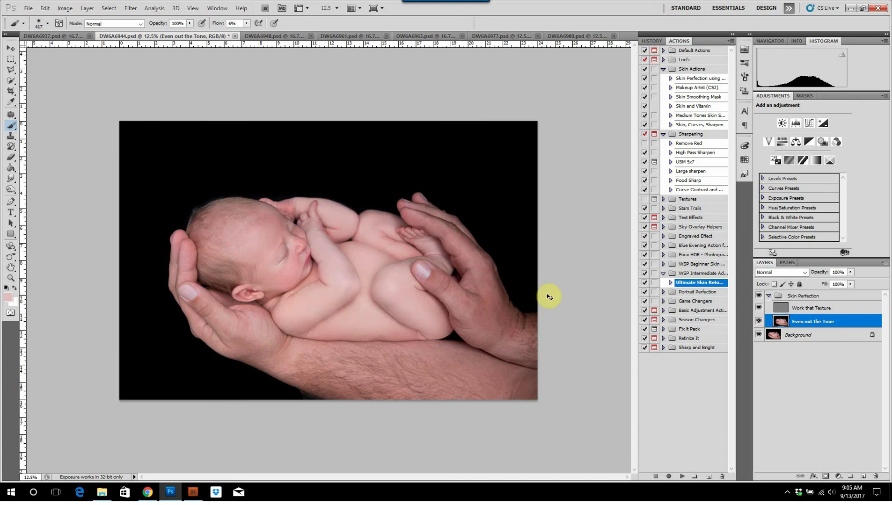
pyautogui.moveTo(275, 248); pyautogui.dragTo(289, 247)
pyautogui.moveTo(309, 277); pyautogui.dragTo(598, 297)
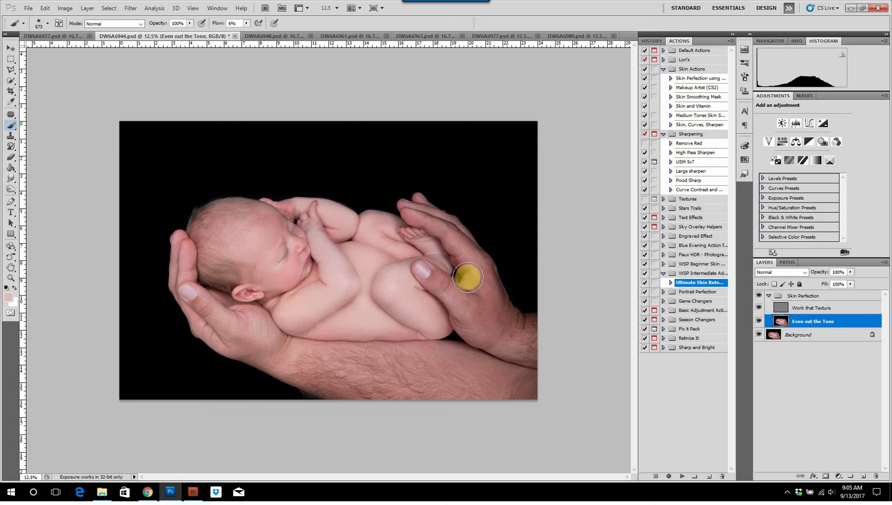
# Step: Merge the visible layers and add a brightening Curves adjustment raising input 107 to output 141
pyautogui.hotkey('ctrl', 'shift', 'e')
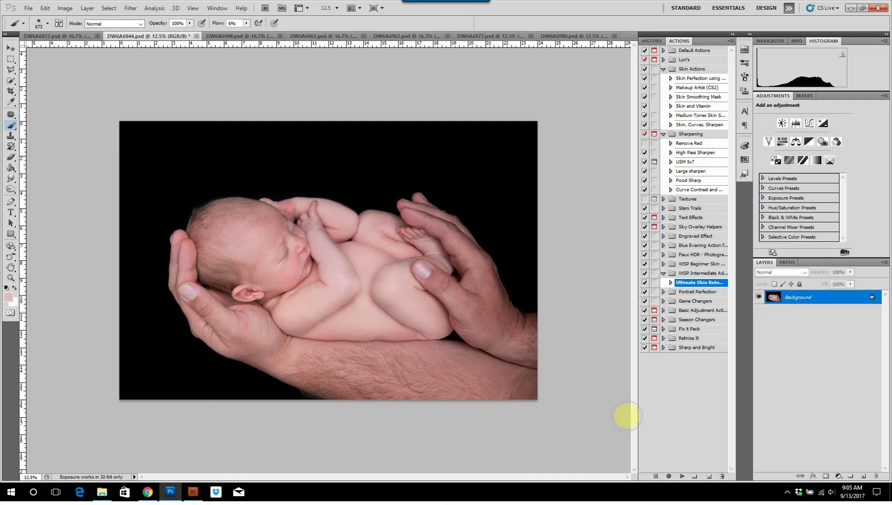
pyautogui.click(839, 479)
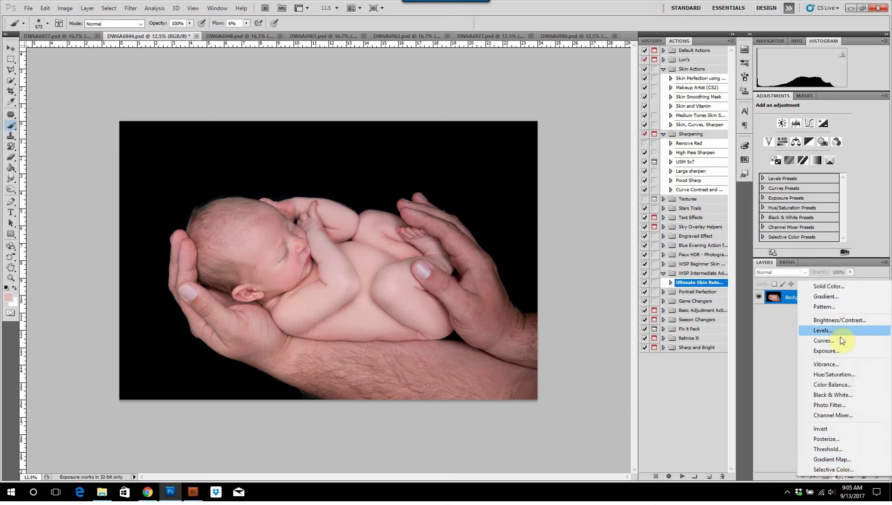
pyautogui.click(840, 337)
pyautogui.moveTo(806, 170); pyautogui.dragTo(804, 166)
pyautogui.click(867, 300)
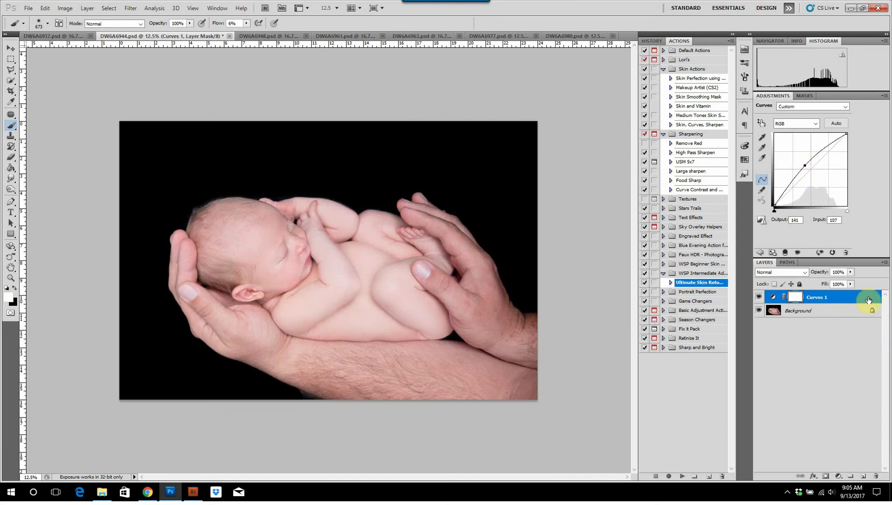
# Step: Invert the Curves mask to black and paint the brightening onto the baby's face with a white 1201-pixel brush
pyautogui.hotkey('ctrl', 'i')
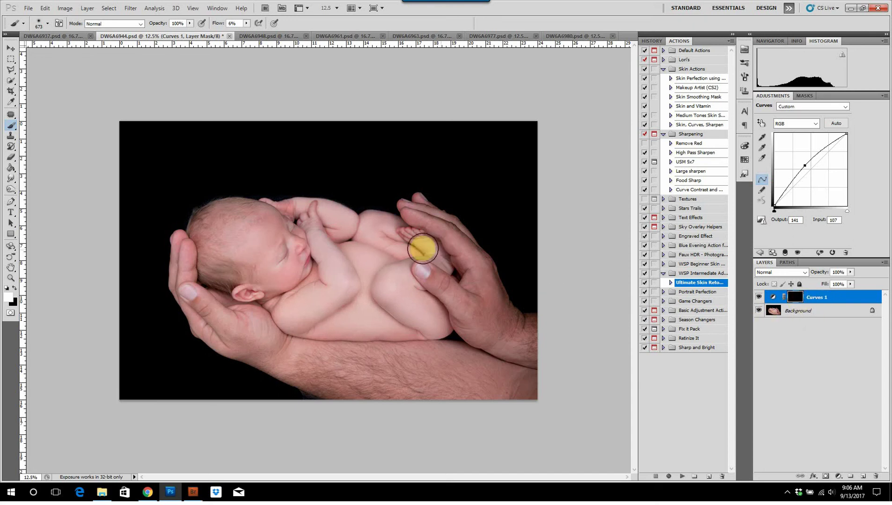
pyautogui.moveTo(268, 227); pyautogui.dragTo(277, 230)
pyautogui.moveTo(270, 278)
pyautogui.mouseDown()
pyautogui.moveTo(275, 240)
pyautogui.moveTo(277, 264)
pyautogui.moveTo(263, 256)
pyautogui.moveTo(267, 248)
pyautogui.moveTo(298, 269)
pyautogui.moveTo(290, 271)
pyautogui.moveTo(286, 232)
pyautogui.moveTo(263, 223)
pyautogui.moveTo(235, 265)
pyautogui.moveTo(253, 284)
pyautogui.moveTo(285, 272)
pyautogui.moveTo(285, 250)
pyautogui.moveTo(270, 237)
pyautogui.moveTo(226, 274)
pyautogui.moveTo(265, 280)
pyautogui.moveTo(272, 222)
pyautogui.moveTo(252, 216)
pyautogui.moveTo(276, 213)
pyautogui.mouseUp()
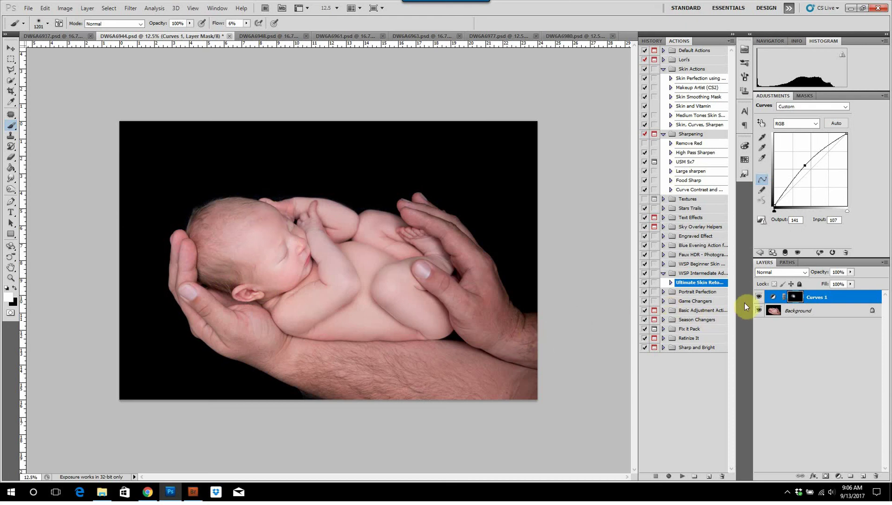
# Step: Compare the photo with and without the Curves adjustment and merge it into the background
pyautogui.click(758, 299)
pyautogui.click(758, 299)
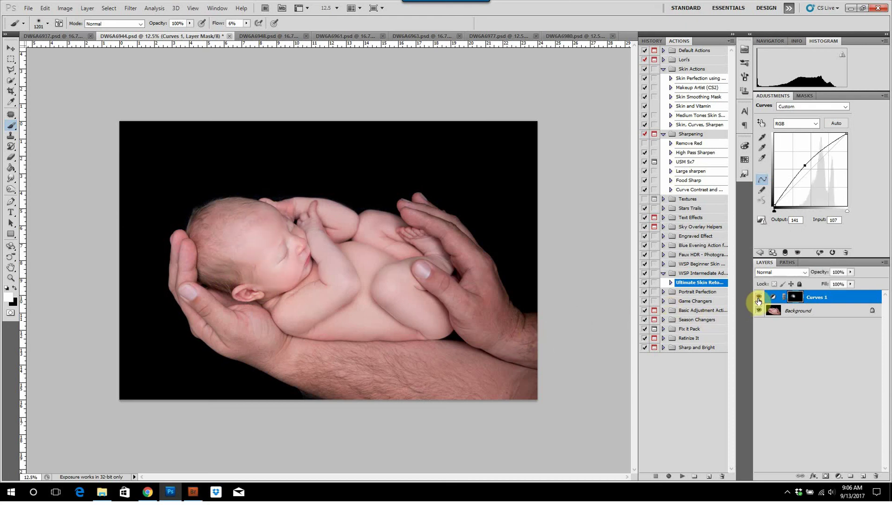
pyautogui.click(758, 300)
pyautogui.click(758, 300)
pyautogui.press('Delete')
# Step: Add a Curves adjustment with the Linear Contrast (RGB) preset and merge it into the background
pyautogui.click(839, 475)
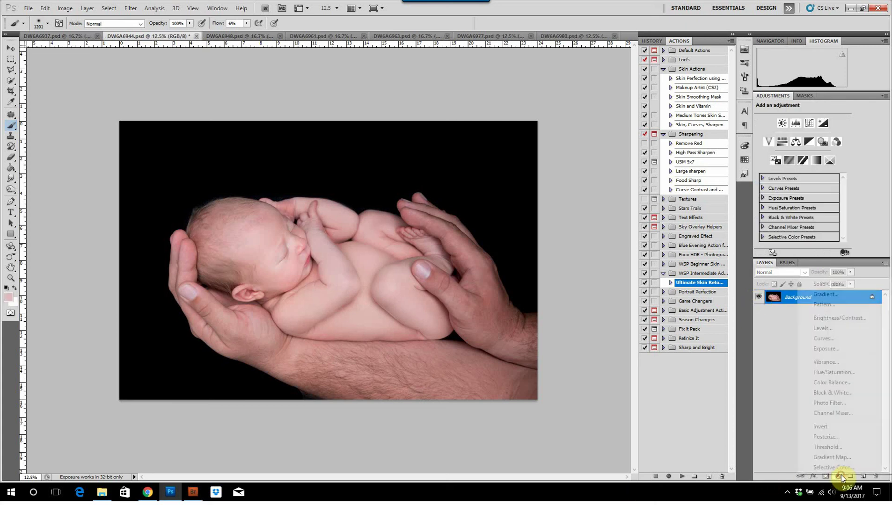
pyautogui.click(868, 338)
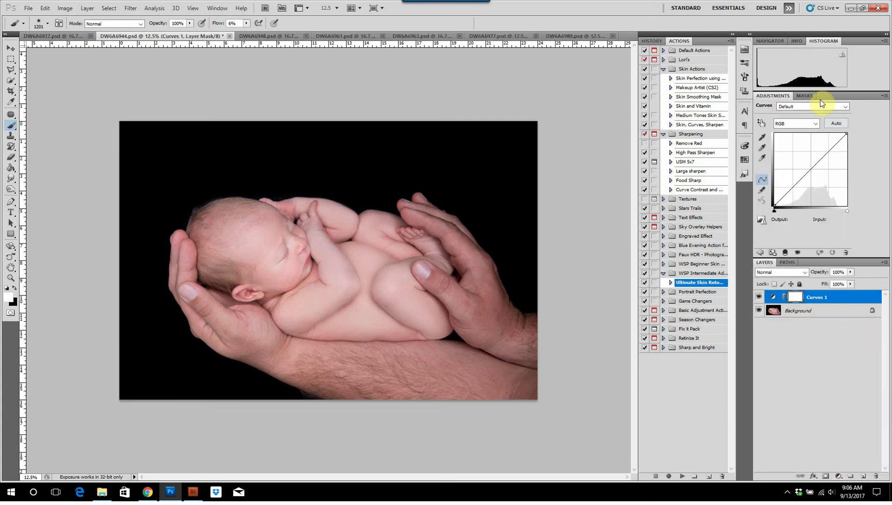
pyautogui.click(821, 106)
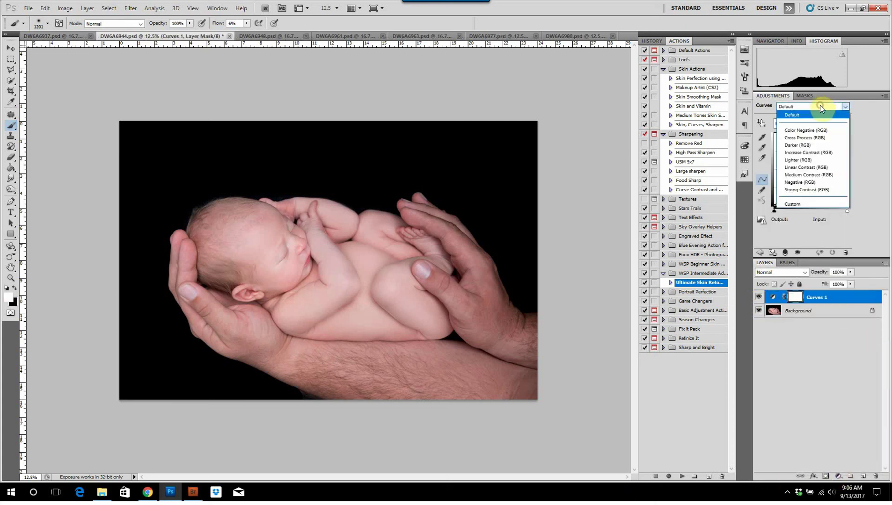
pyautogui.click(816, 168)
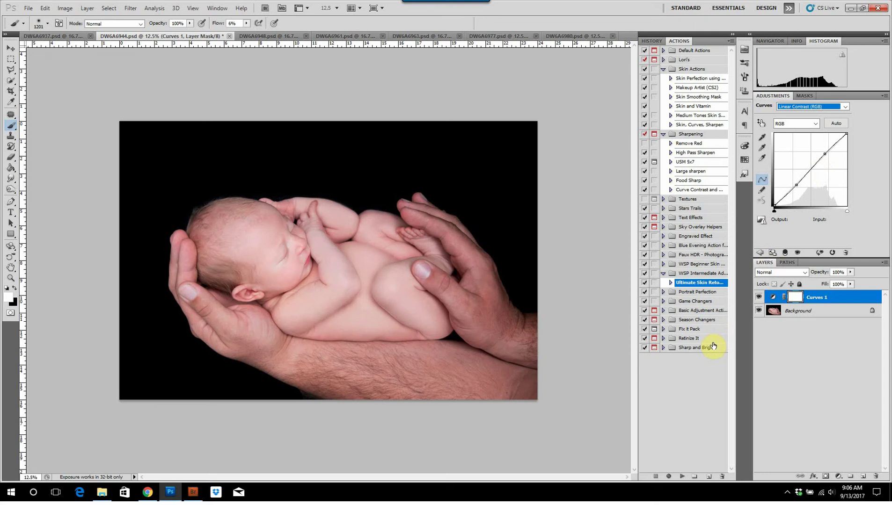
pyautogui.press('Delete')
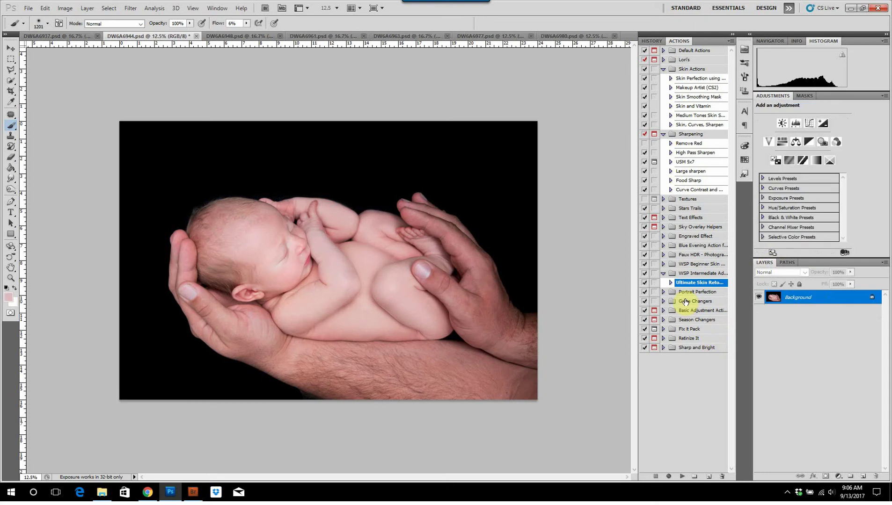
# Step: Run the Large sharpen action on the merged photo
pyautogui.click(696, 175)
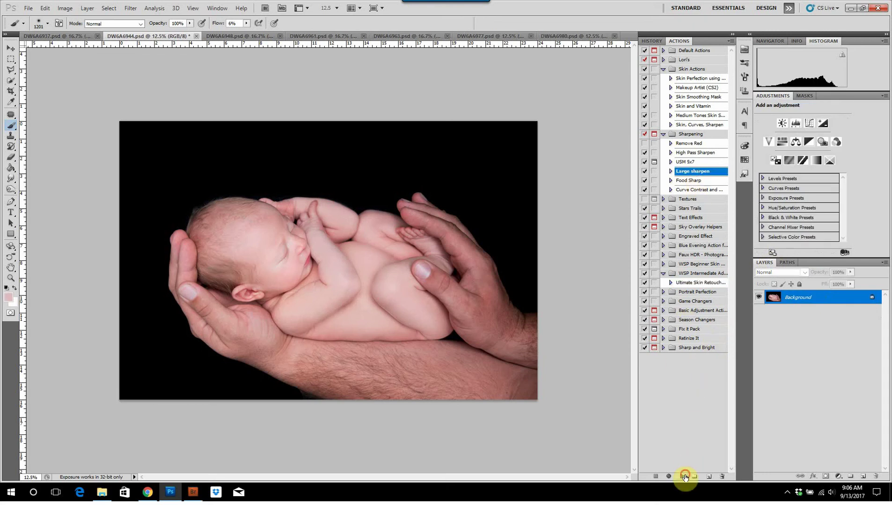